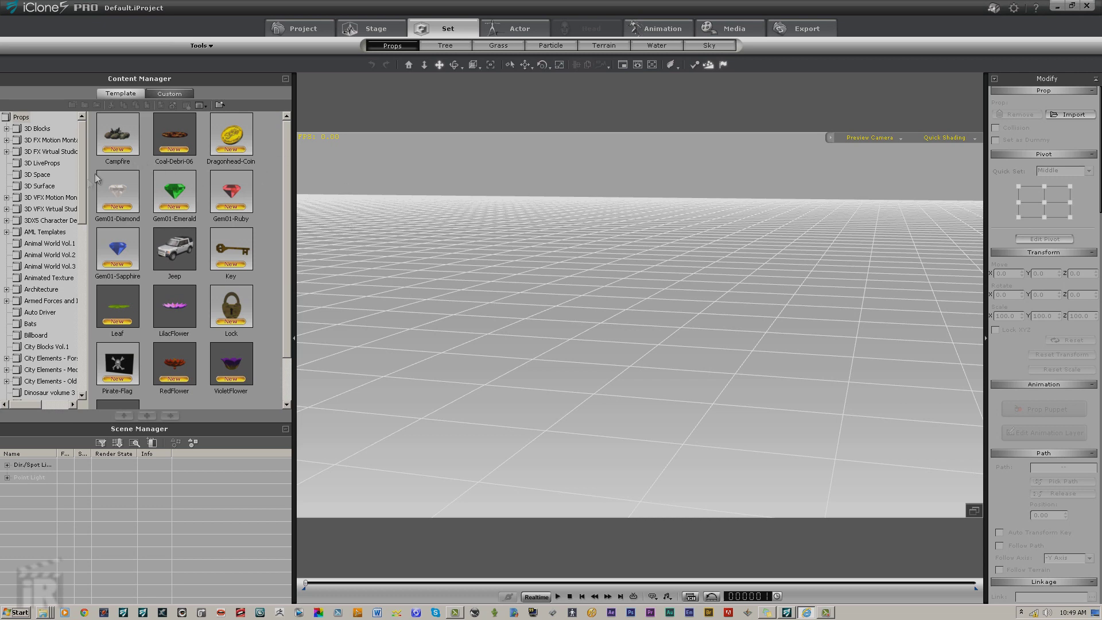
Step: Scroll the Content Manager's Props tree down until the Rock folder shows
left_click_drag(82, 201, 75, 353)
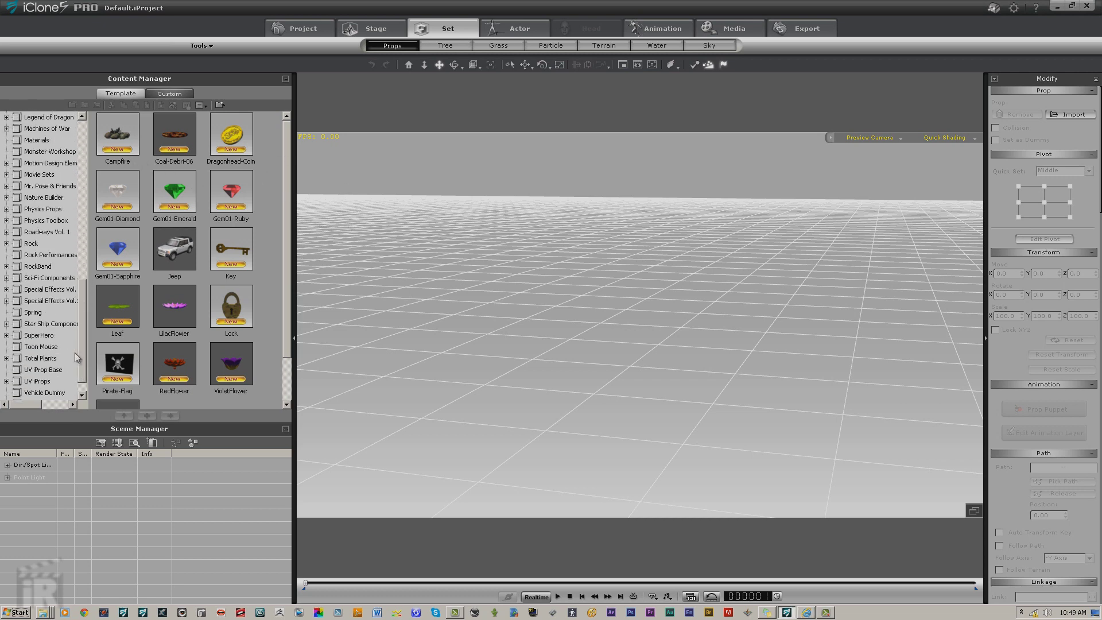
Step: Add Rock01, Rock02 and Rock08 from Rock > Nature > G 01 to the scene
left_click(6, 244)
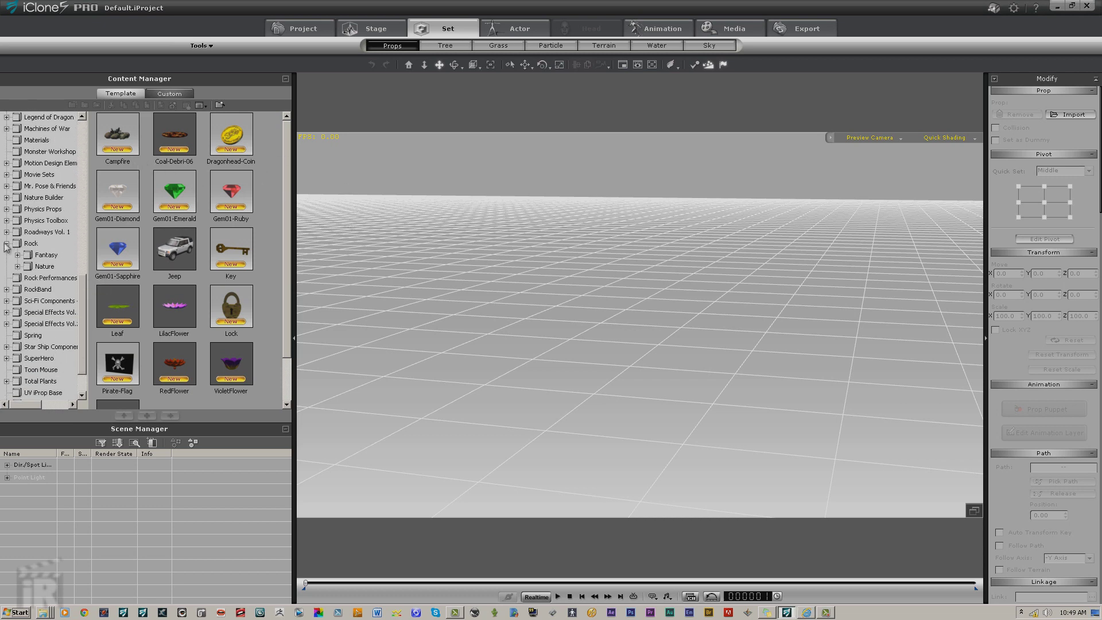
left_click(17, 266)
left_click(52, 278)
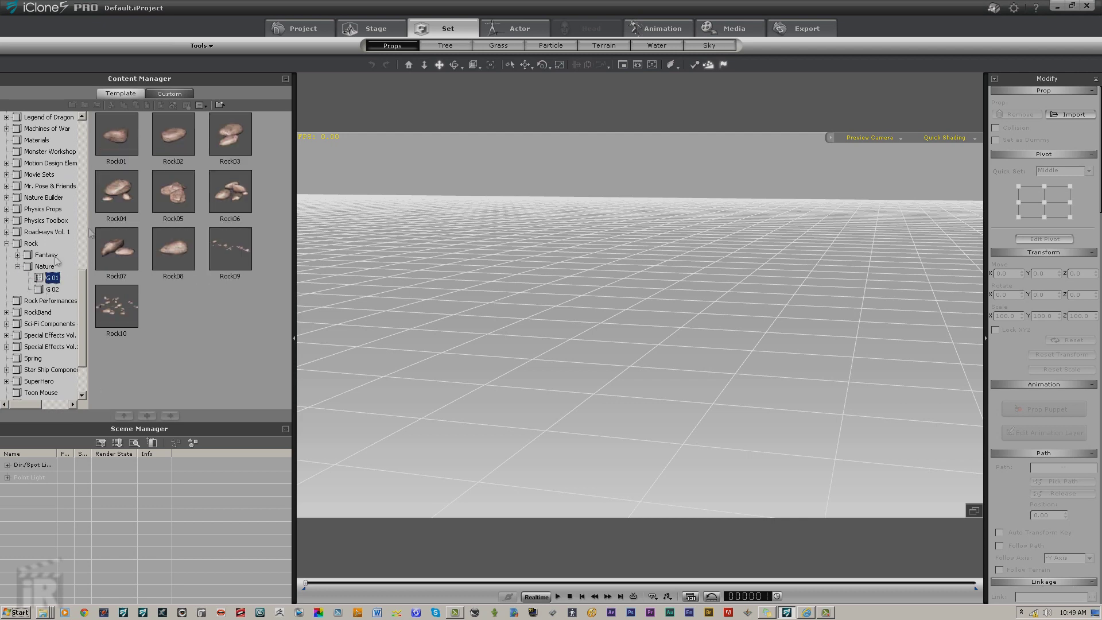
double_click(110, 139)
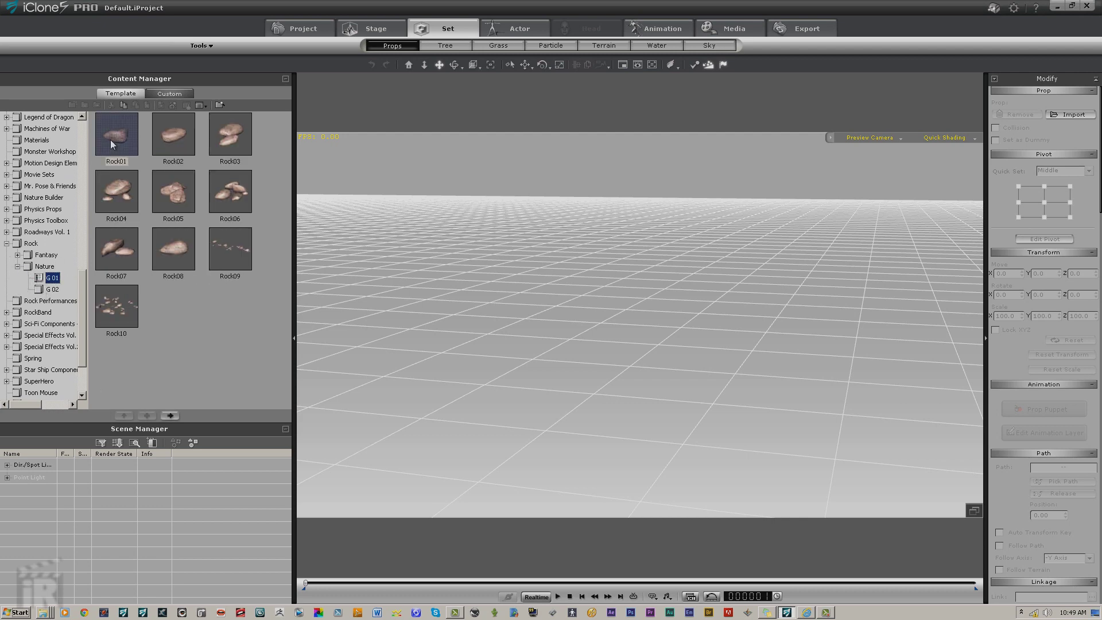
double_click(167, 140)
double_click(174, 251)
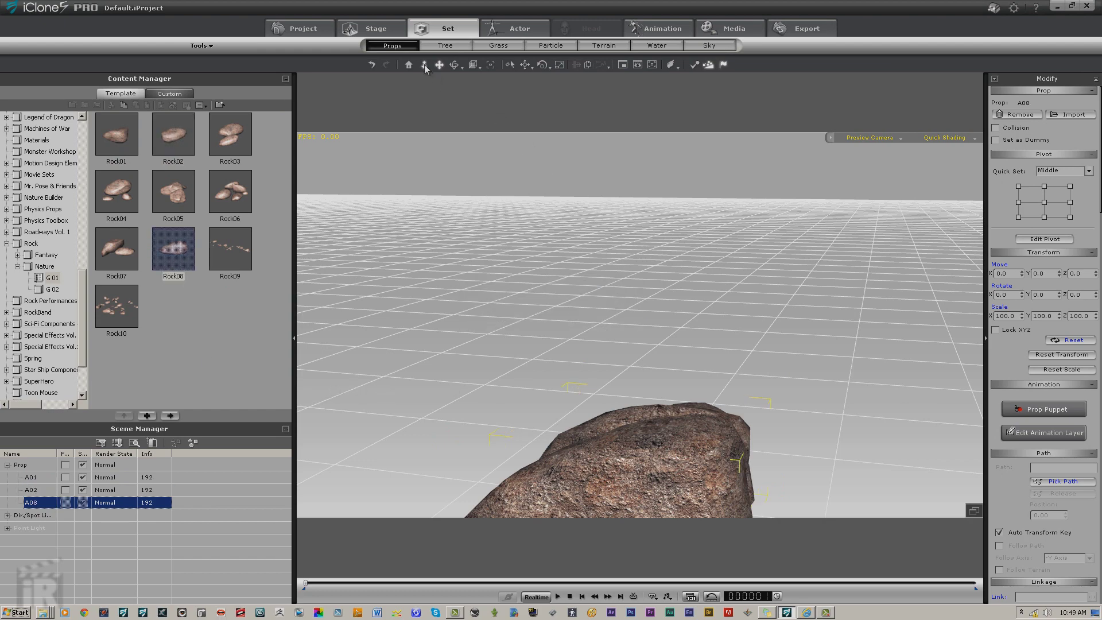
Step: Slide the rocks apart along X into one cluster and begin selecting them together
left_click_drag(425, 65, 573, 330)
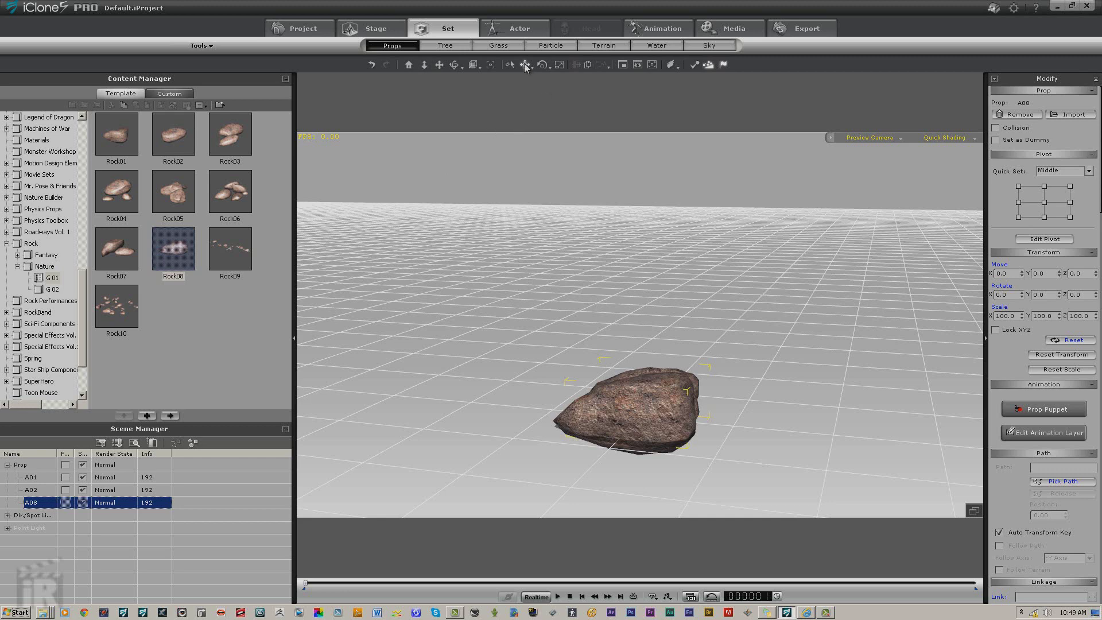
left_click(526, 65)
left_click_drag(695, 423, 738, 428)
left_click(31, 492)
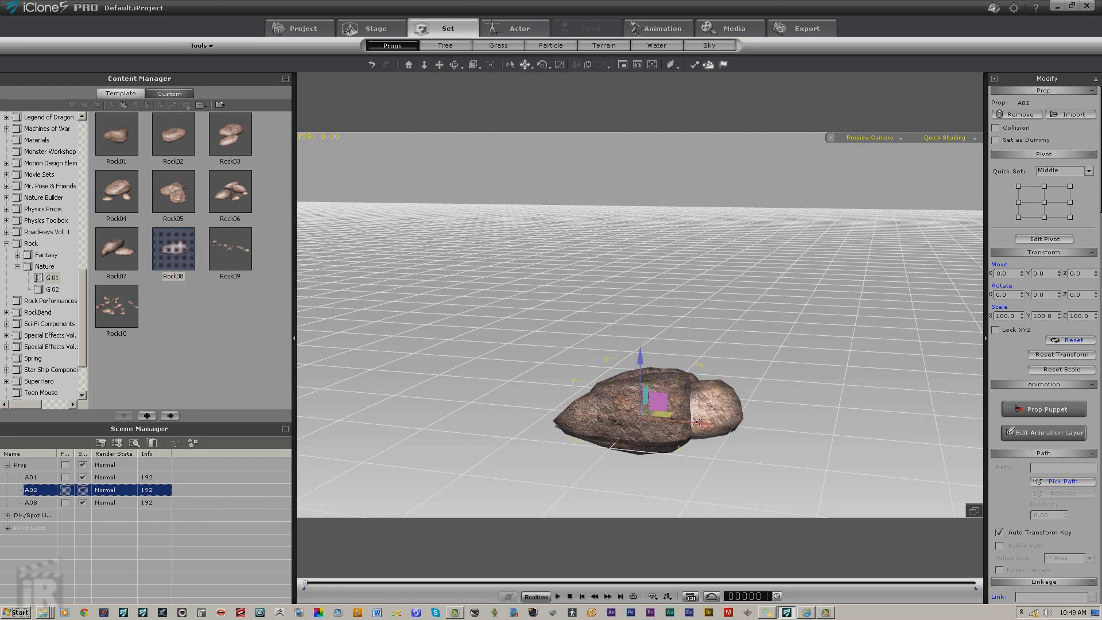
left_click_drag(657, 422, 622, 459)
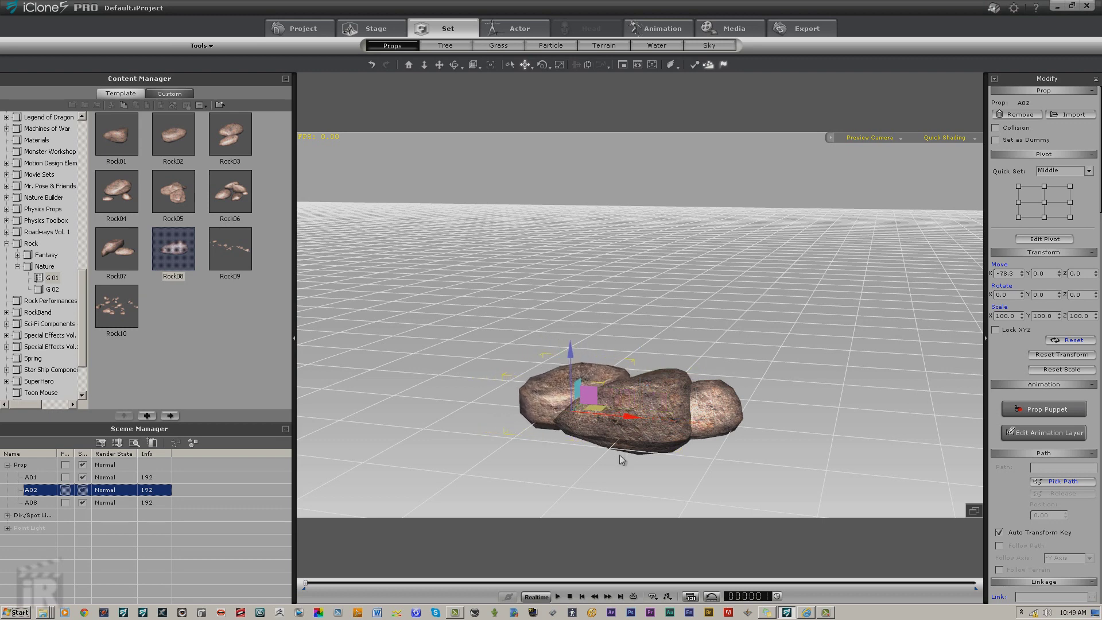
left_click(669, 398, "ctrl")
Step: With A08 also selected, activate physics on the three rocks using Convex Hull bounds
left_click(718, 416, "ctrl")
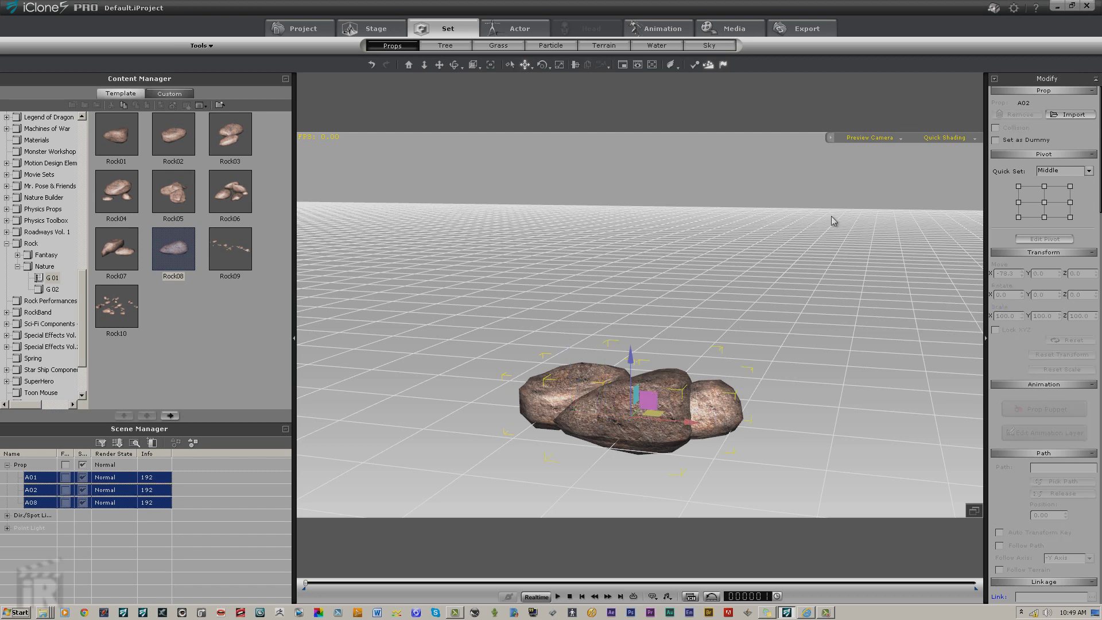
left_click(694, 65)
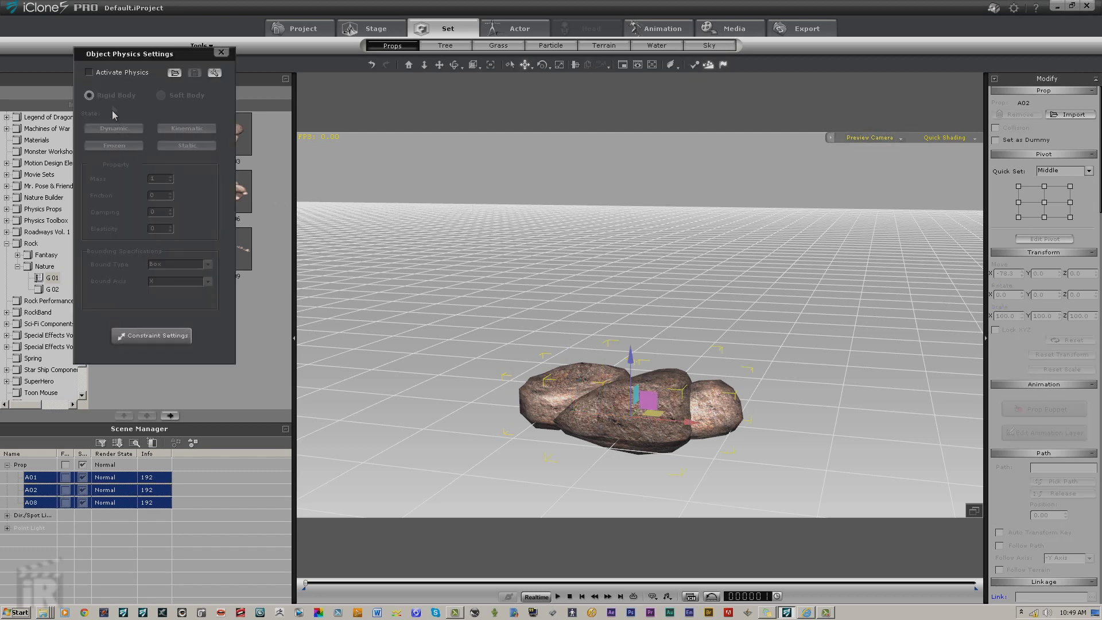
left_click(90, 73)
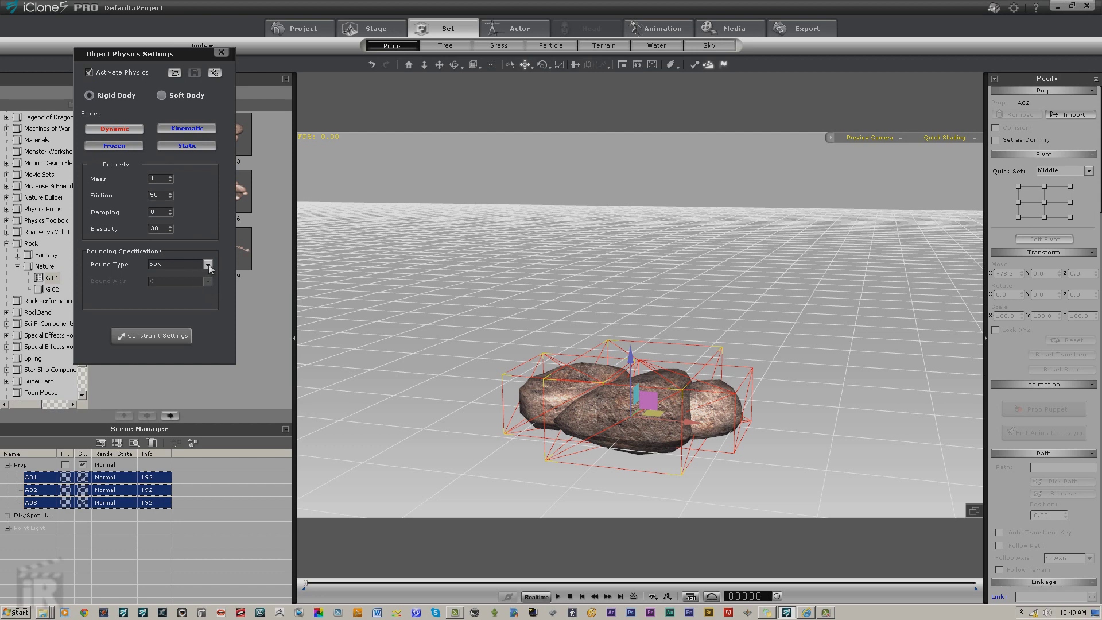
left_click(208, 265)
left_click(189, 310)
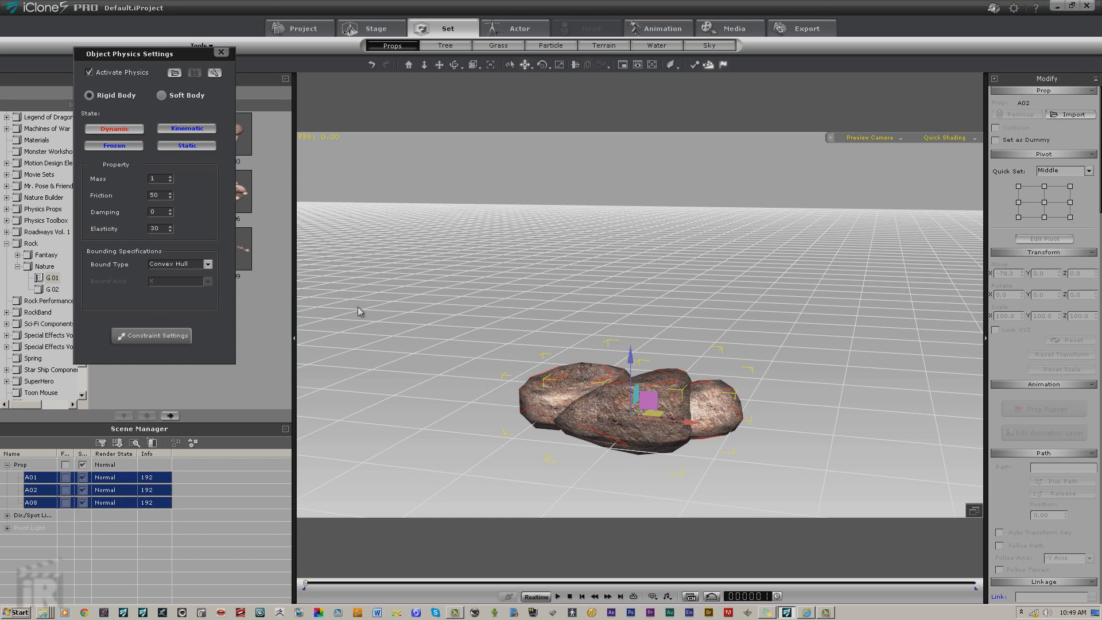
left_click(207, 265)
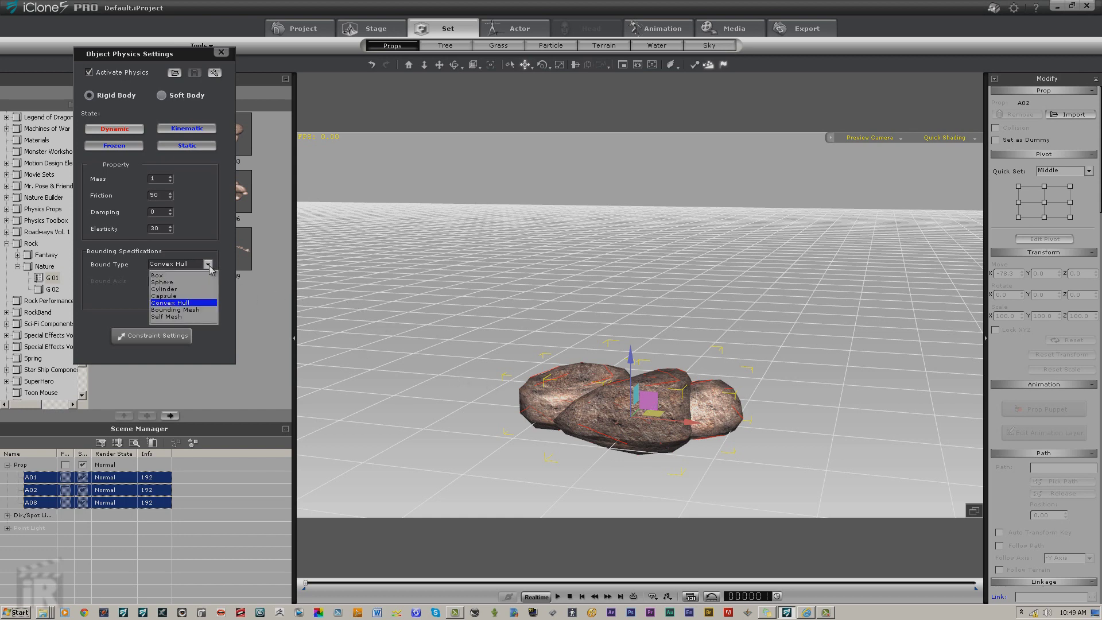
left_click(209, 266)
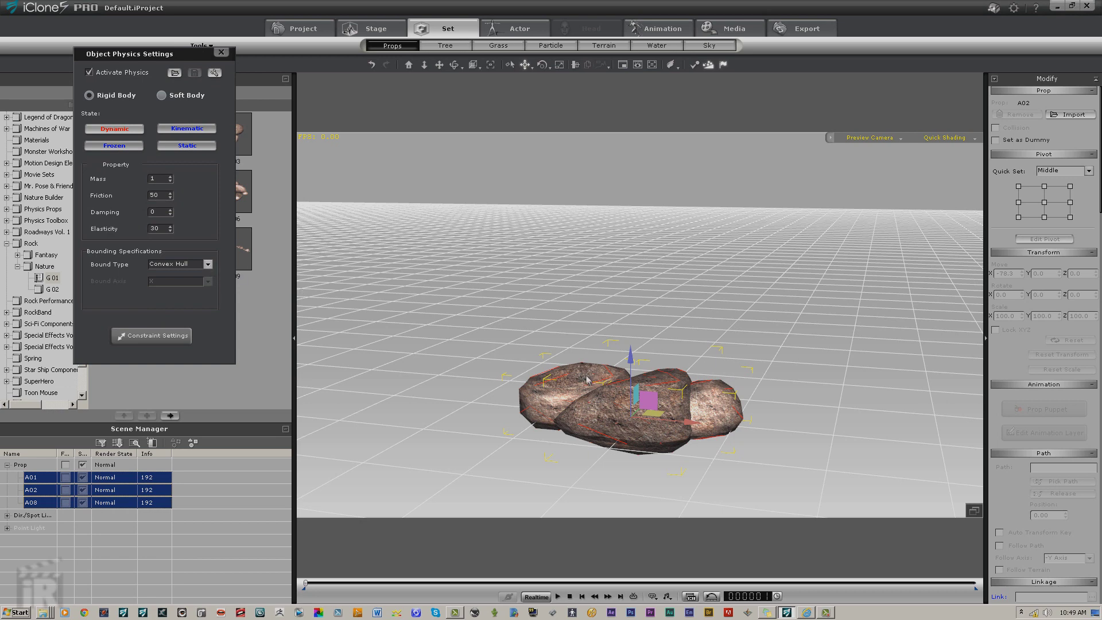
left_click(223, 53)
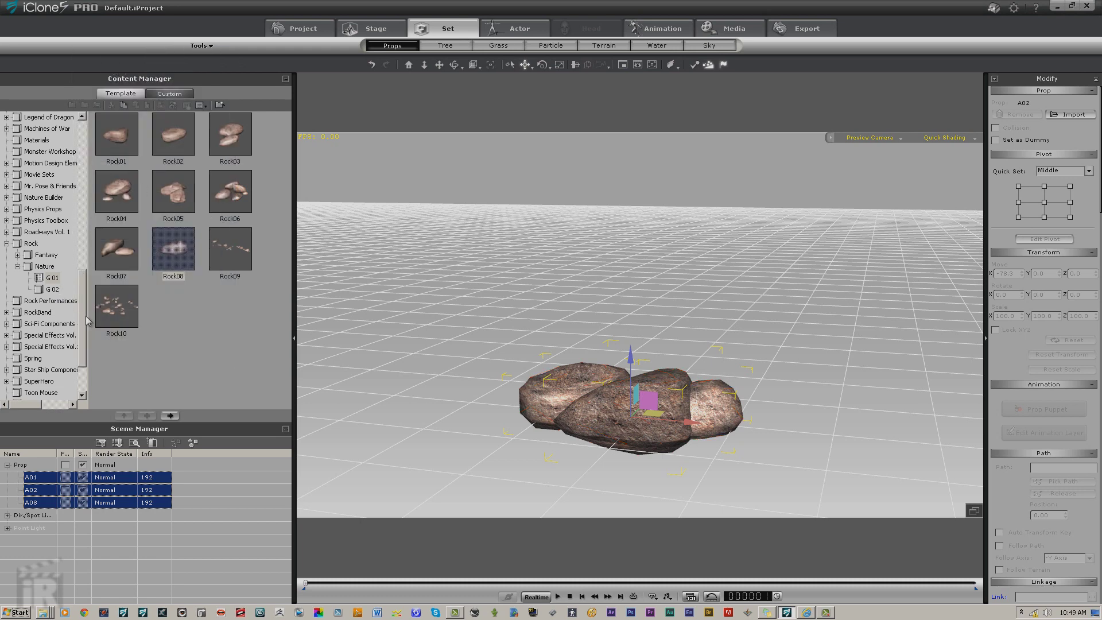
Step: Add an Infinite Plane physics floor and set rocks A01, A02 and A08 as dummies
scroll(86, 320, "up", 1)
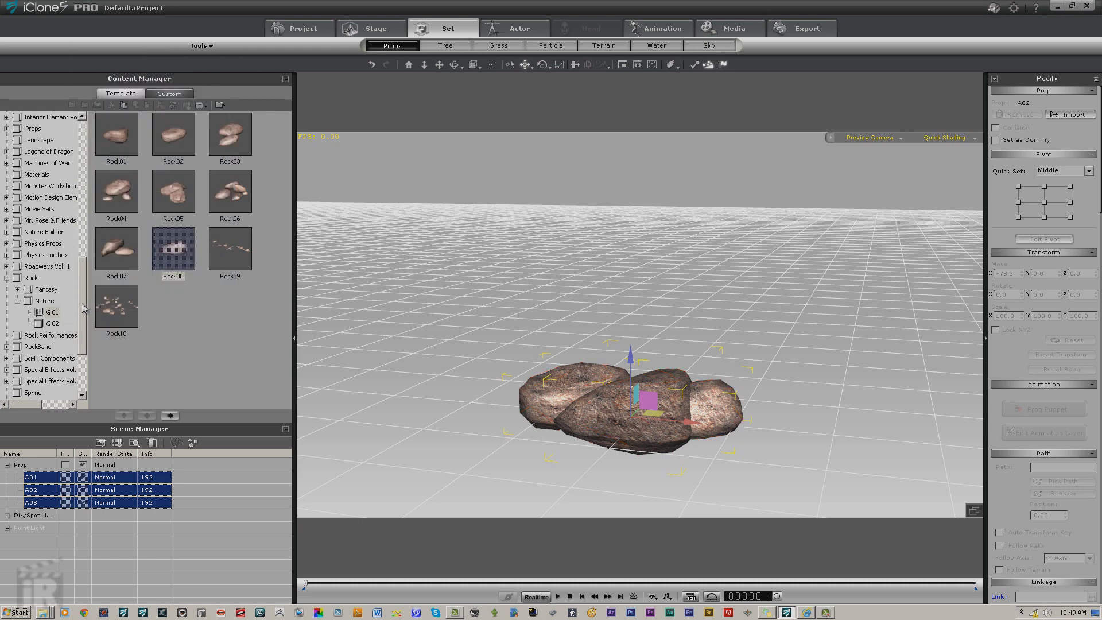
left_click(23, 243)
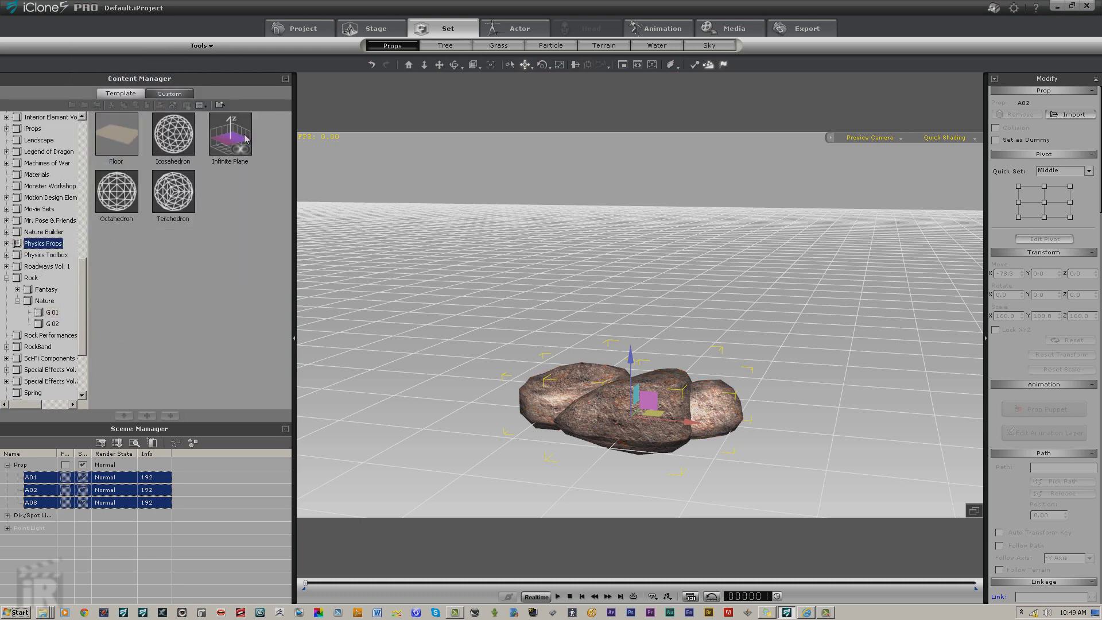
left_click_drag(247, 137, 723, 337)
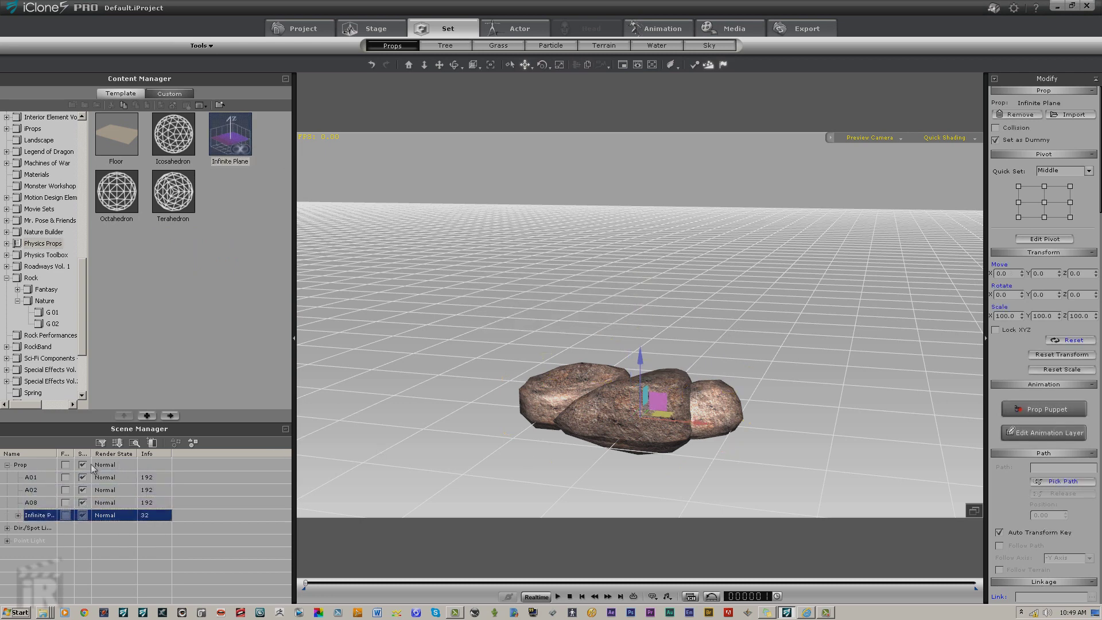
left_click_drag(47, 478, 46, 503)
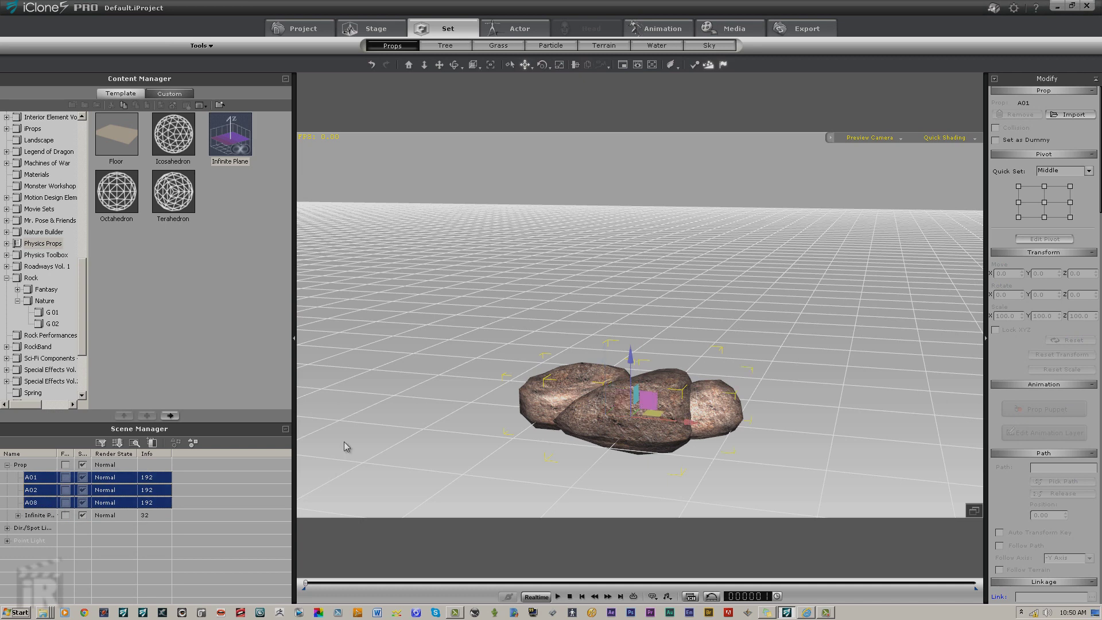
left_click(996, 140)
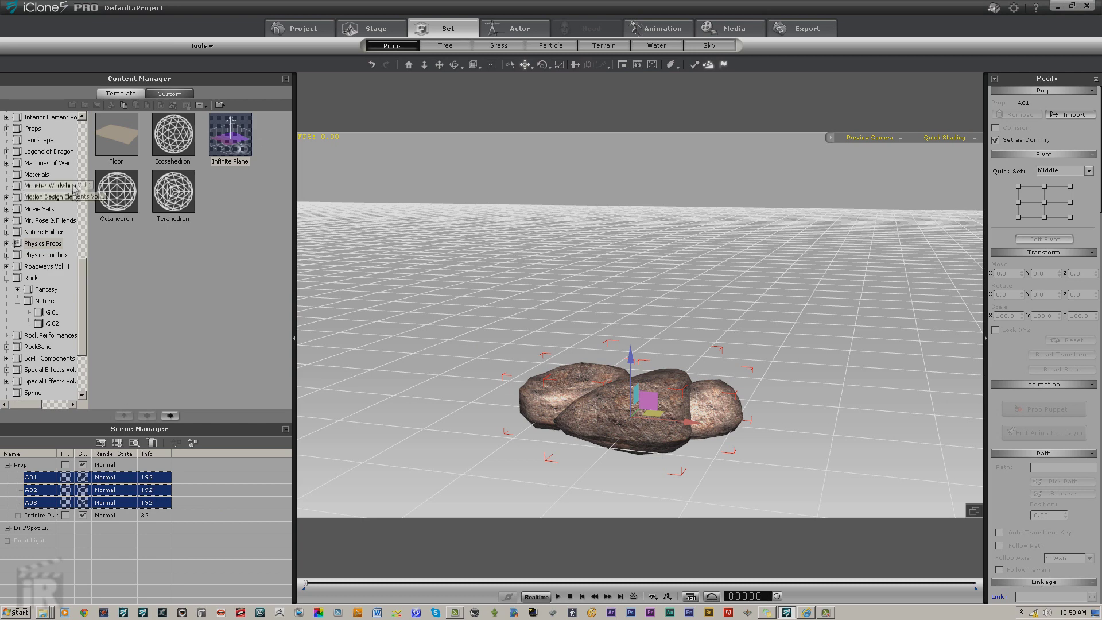
Step: Go to the 3D Blocks collection and pick Box_001
left_click_drag(81, 278, 79, 124)
left_click(37, 128)
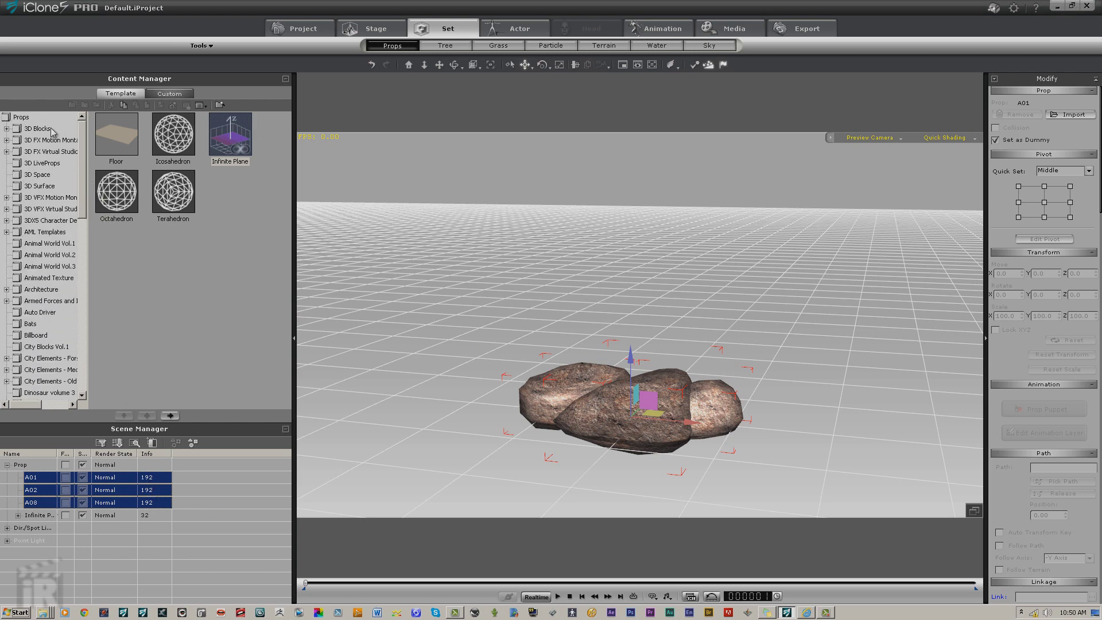
left_click(233, 206)
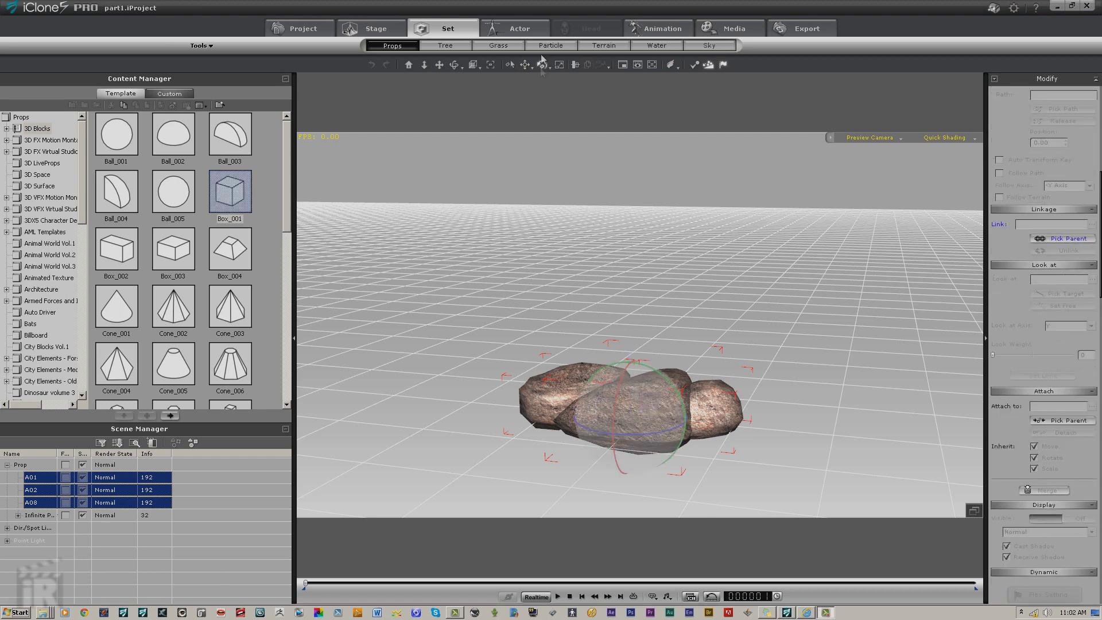
Step: Add three Dust emitters from the particle effects library to the scene
left_click(550, 45)
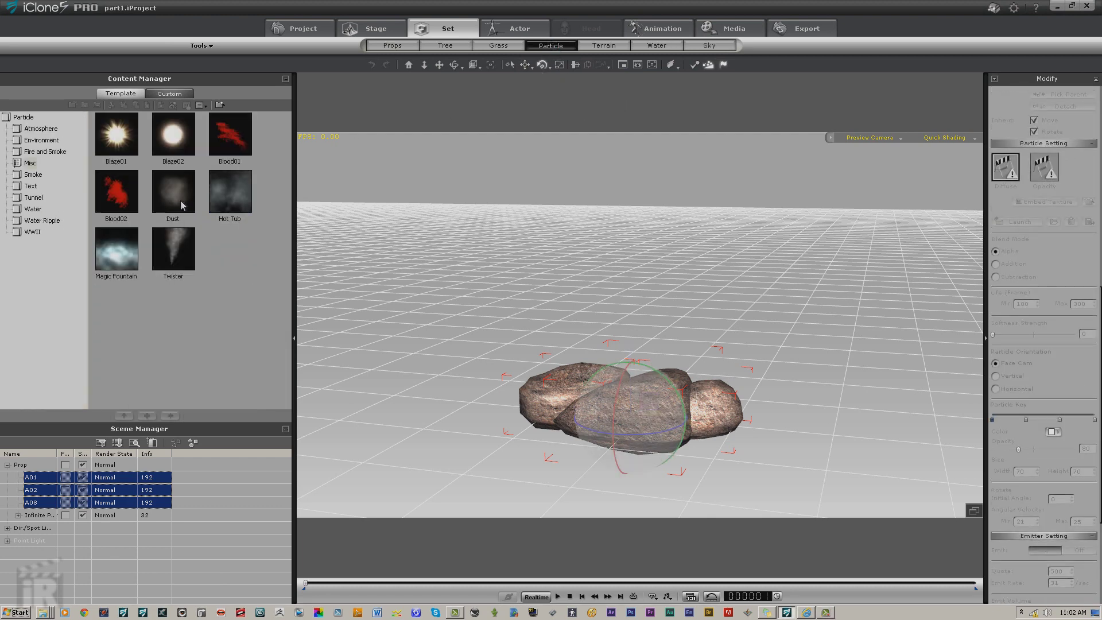
left_click(182, 205)
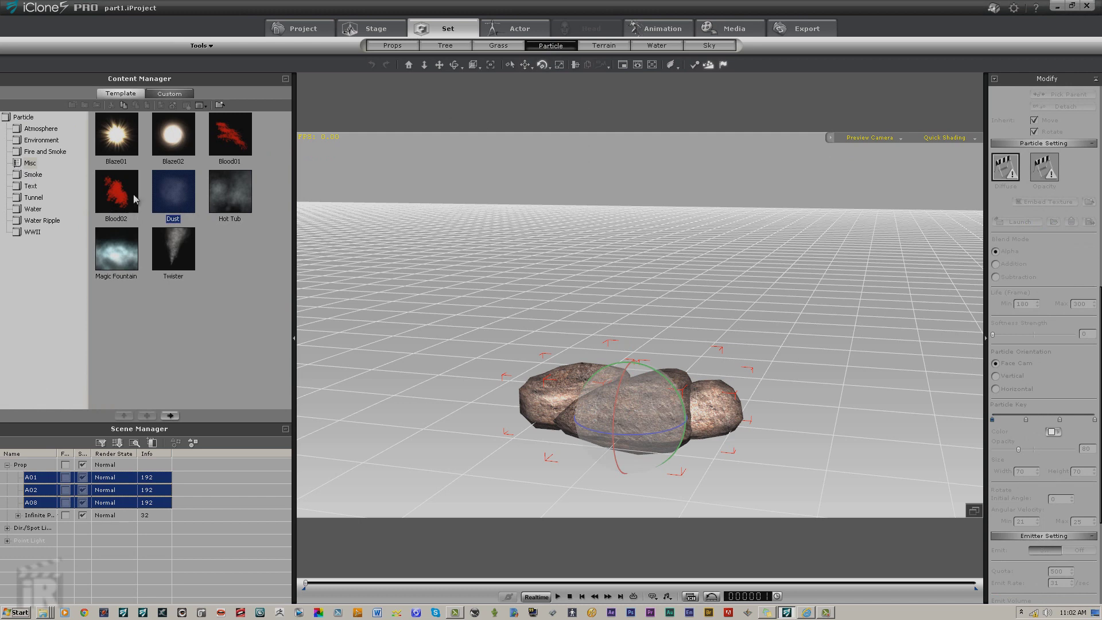
double_click(173, 206)
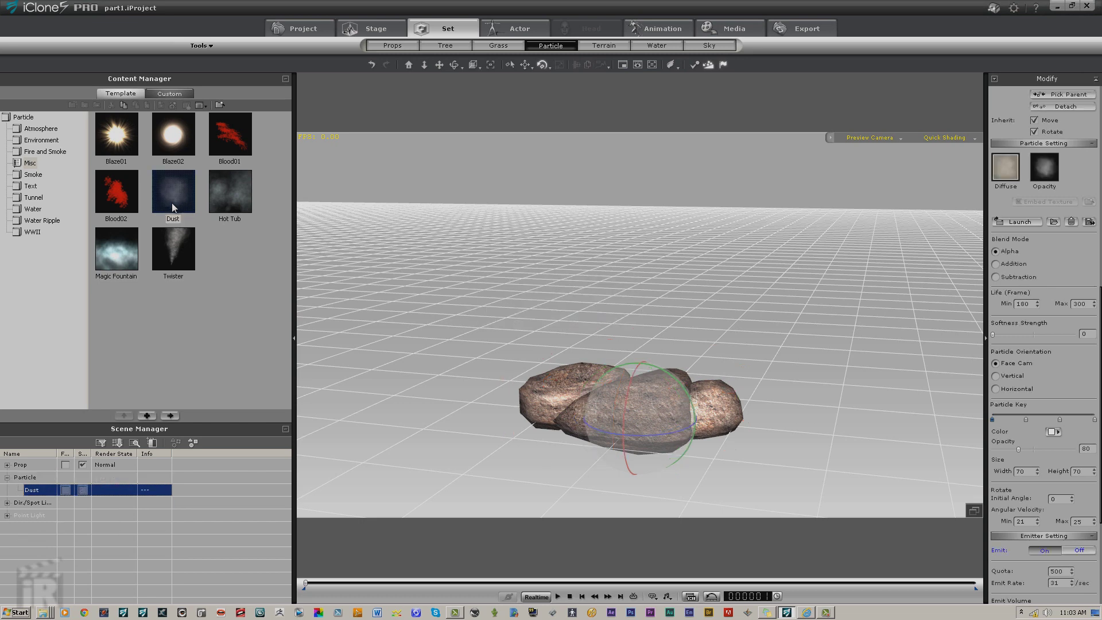
double_click(172, 204)
double_click(172, 203)
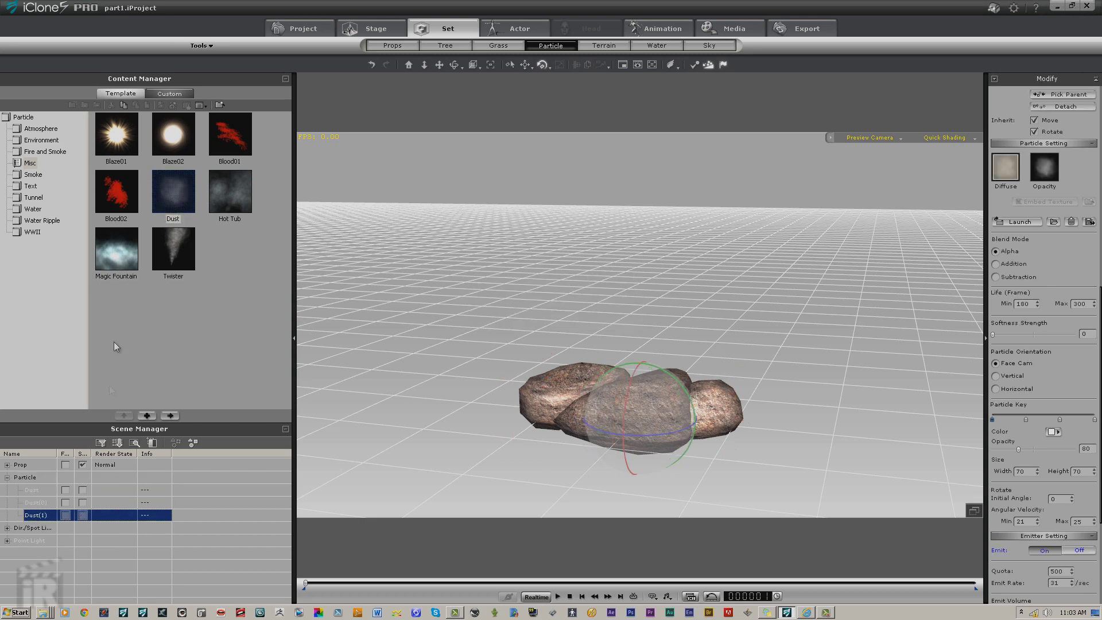
Step: Move the original Dust emitter up along its blue axis above the rocks
left_click(32, 489)
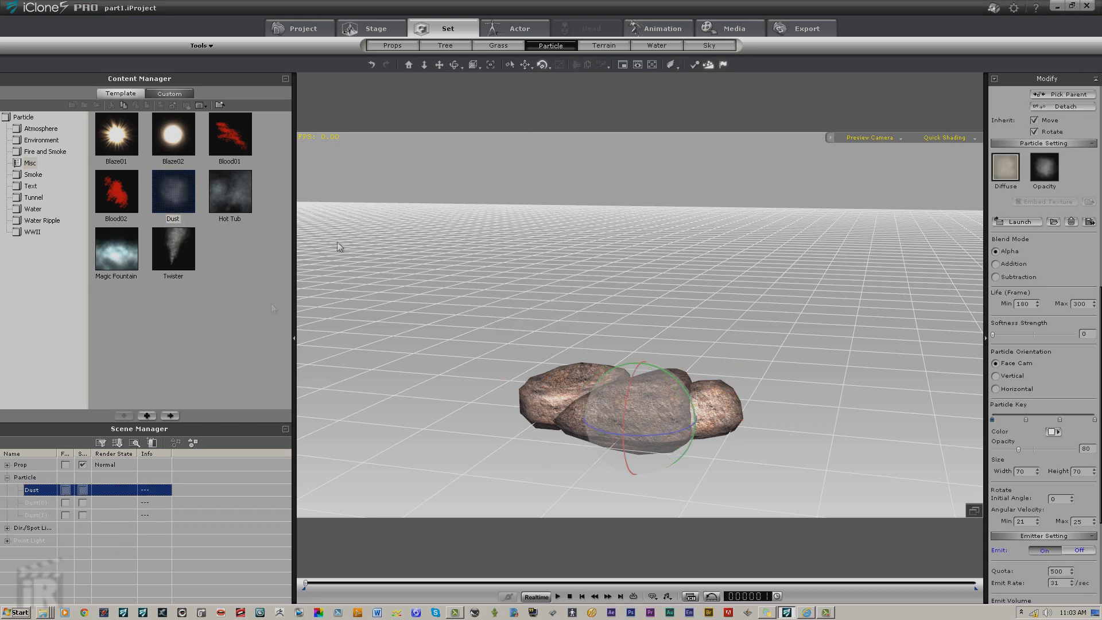
left_click(525, 65)
left_click_drag(643, 365, 630, 343)
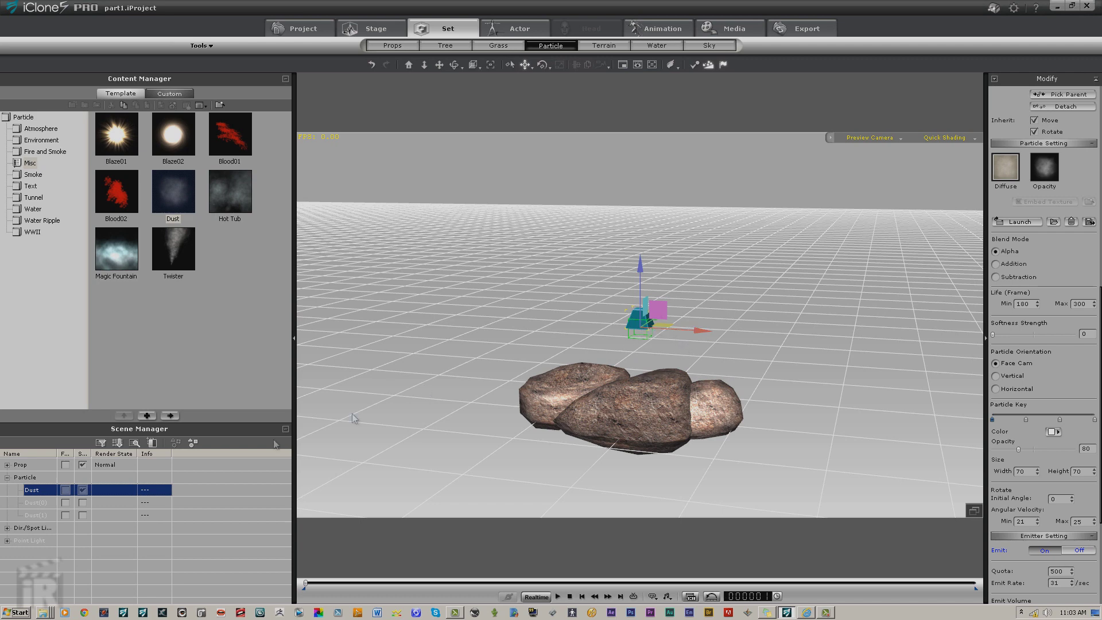
Step: Attach the original Dust emitter to rock A02, aligned to its Position
left_click(8, 465)
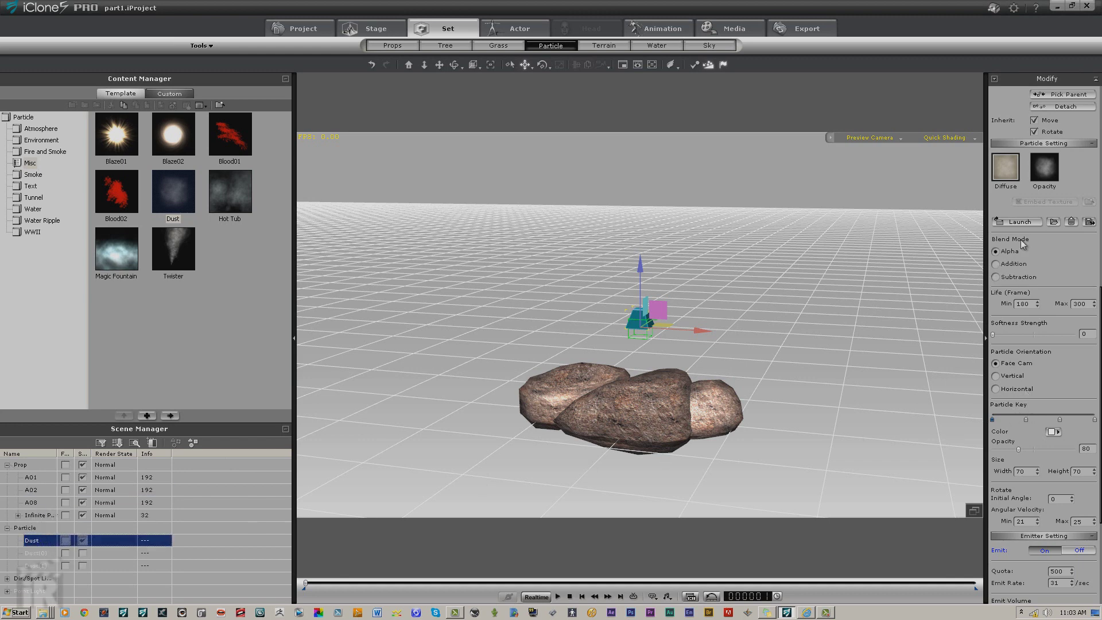
scroll(1100, 198, "up", 2)
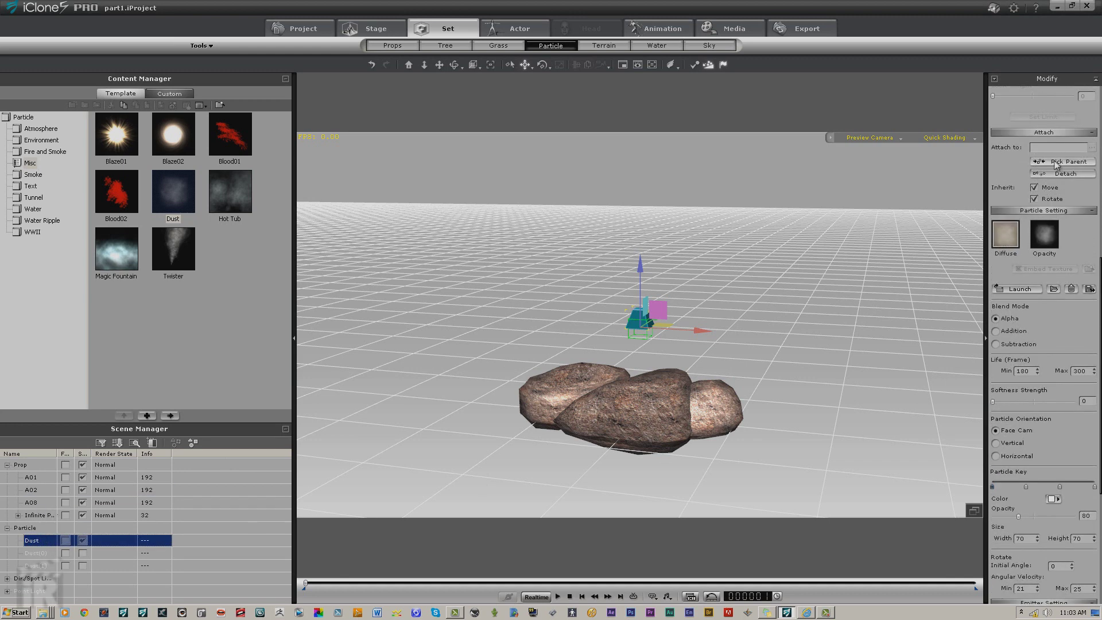
left_click(543, 389)
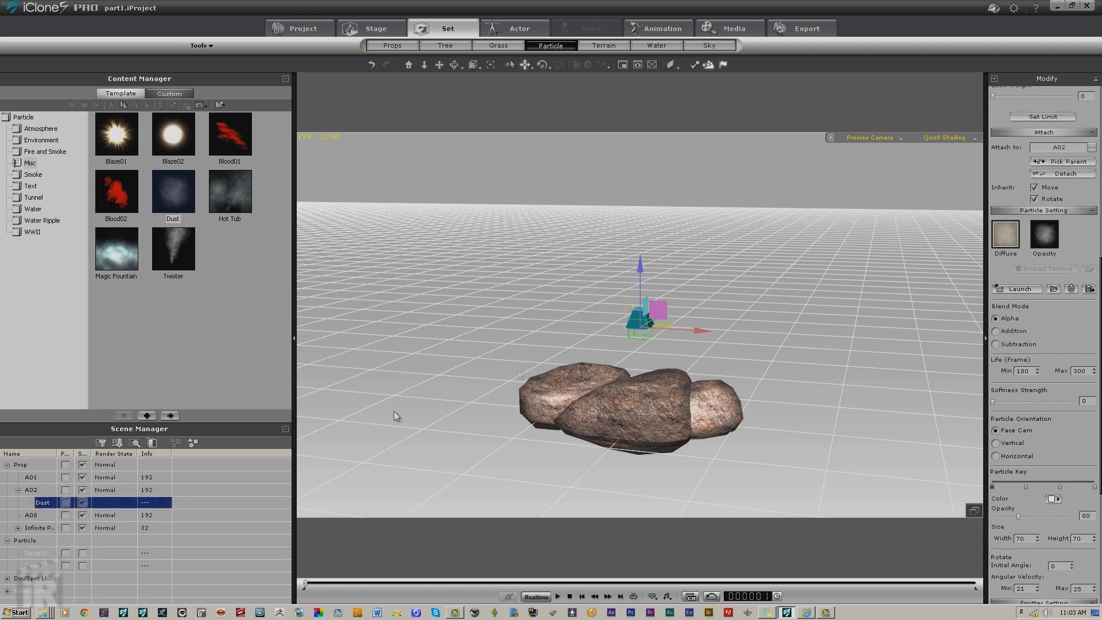
left_click(1092, 147)
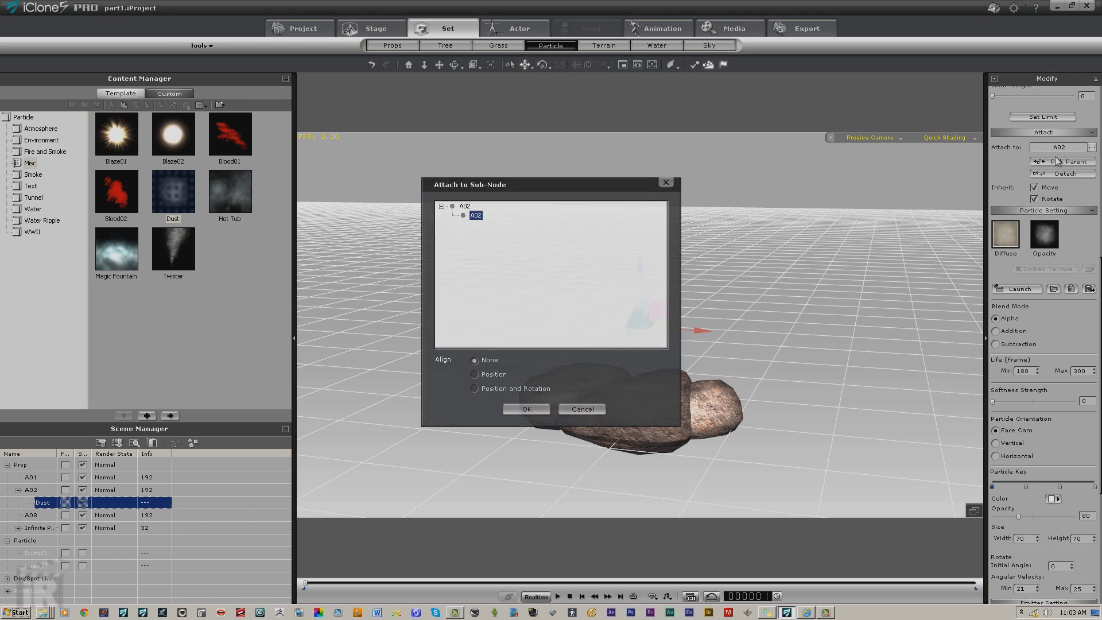
left_click(523, 409)
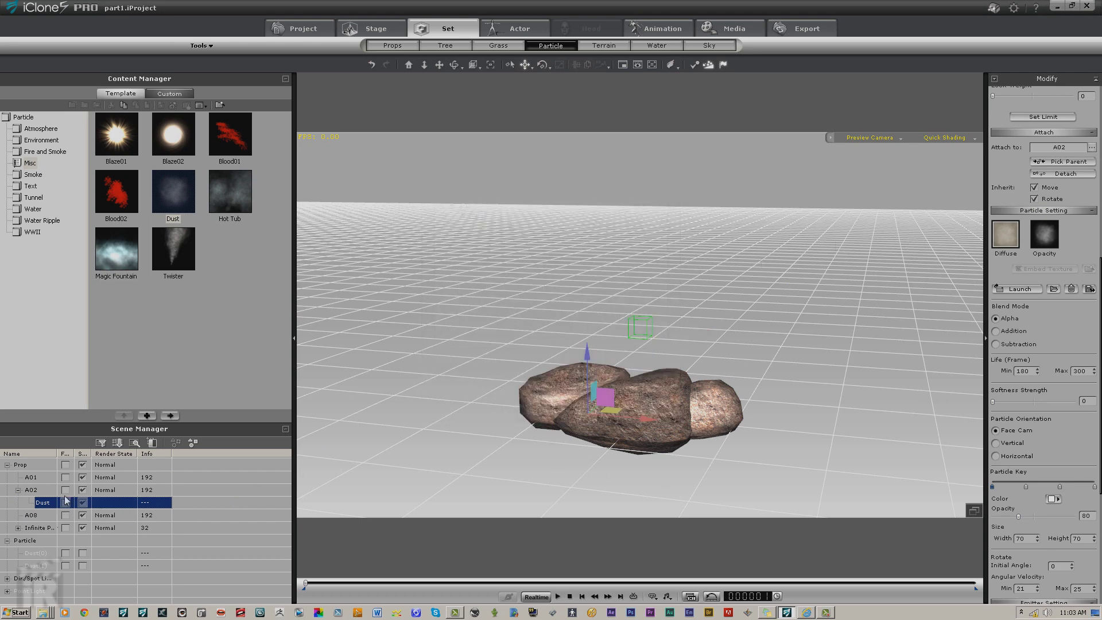
Step: Parent Dust(0) to A01 and Dust(1) to A08, each aligned to Position
left_click(36, 554)
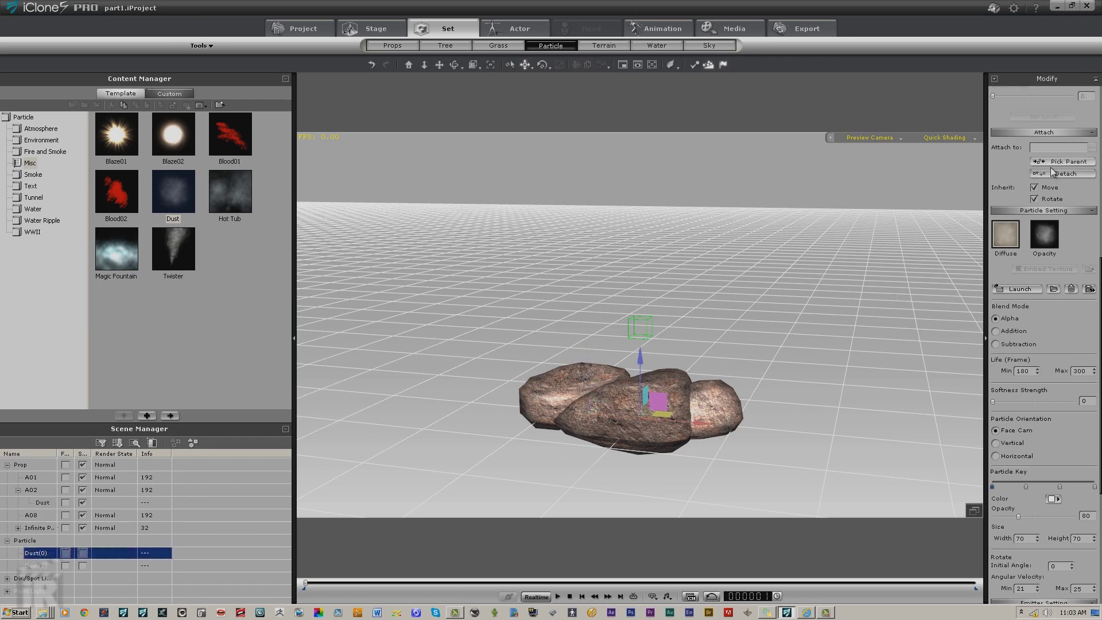
left_click_drag(34, 474, 35, 478)
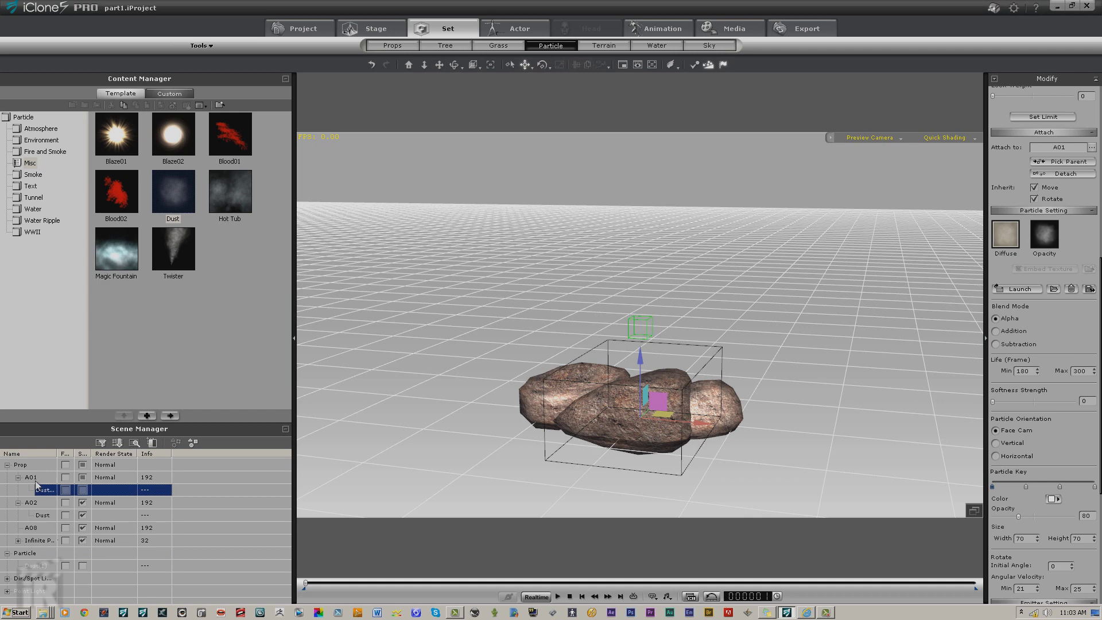
left_click(1091, 147)
left_click(525, 408)
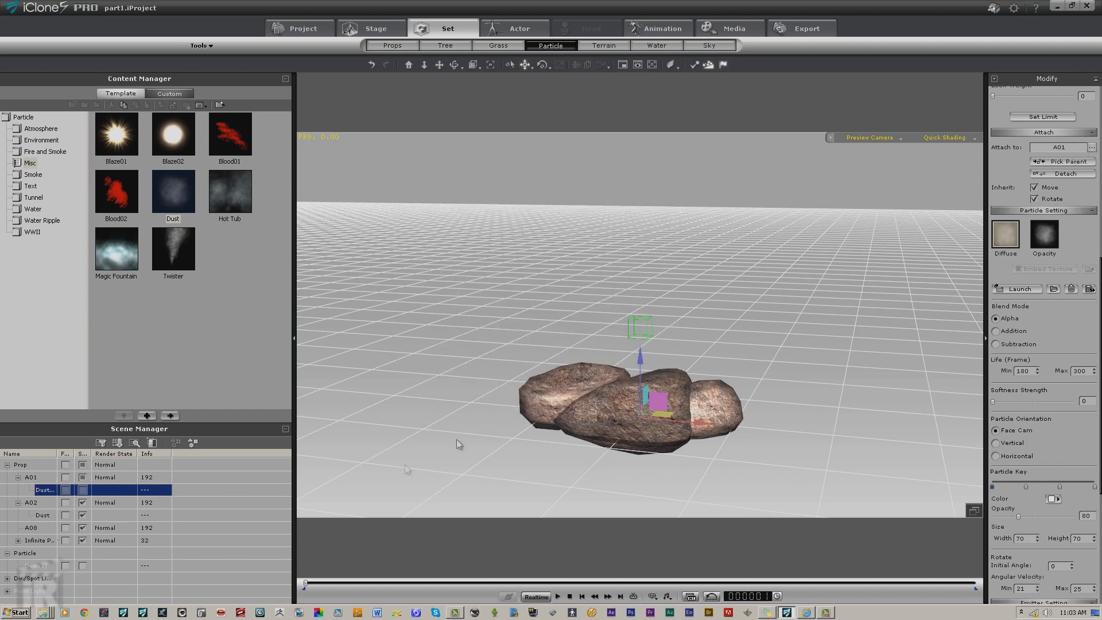
left_click(38, 566)
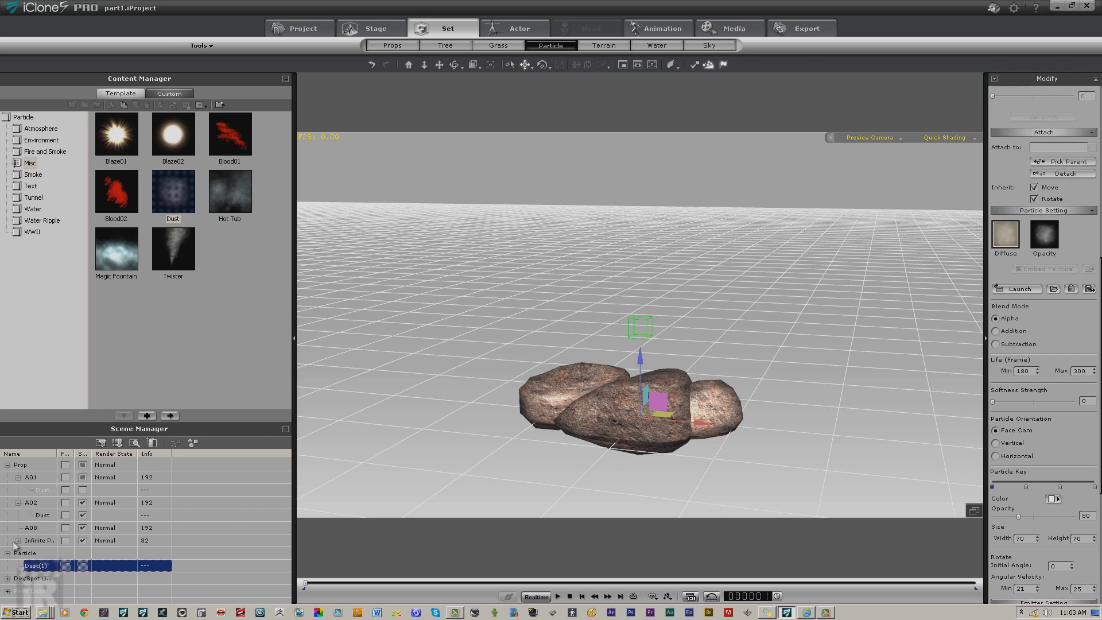
left_click_drag(16, 545, 31, 528)
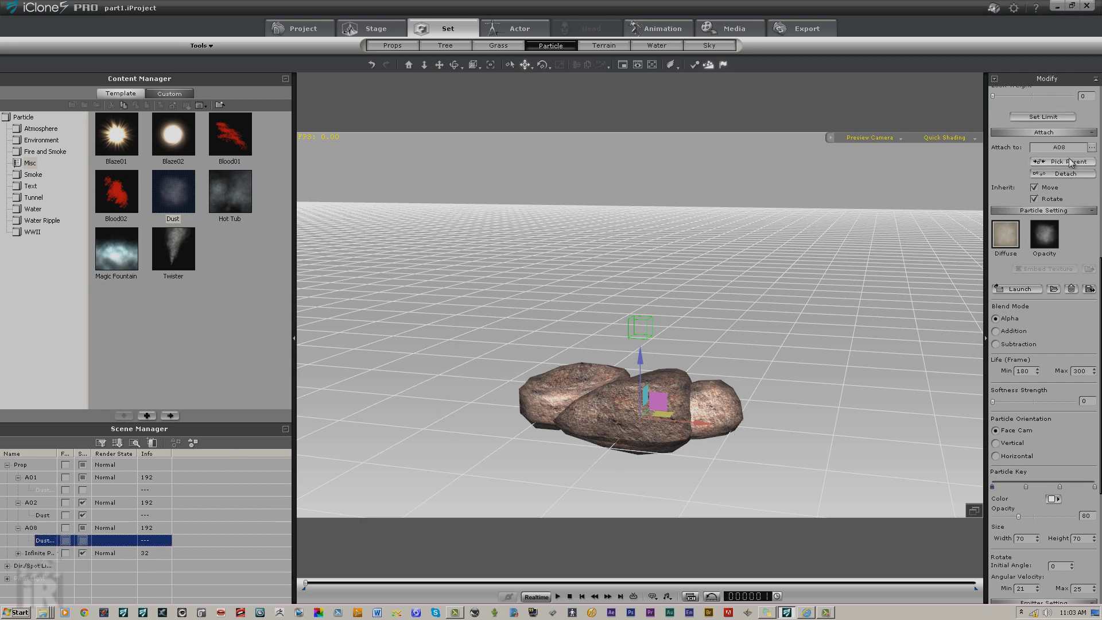
left_click(1092, 148)
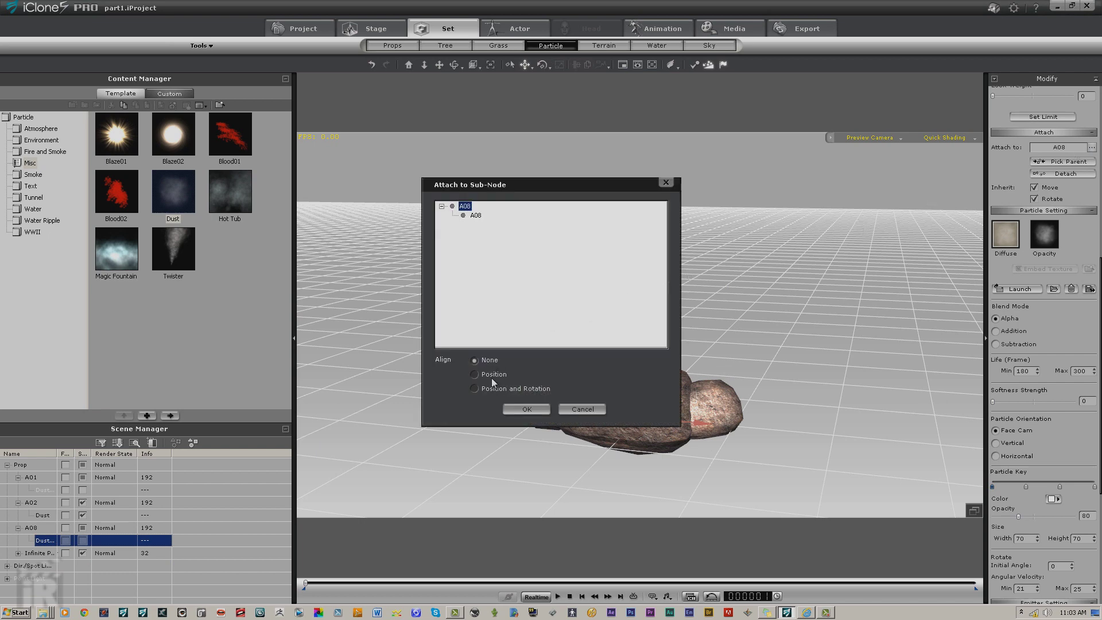
left_click(524, 409)
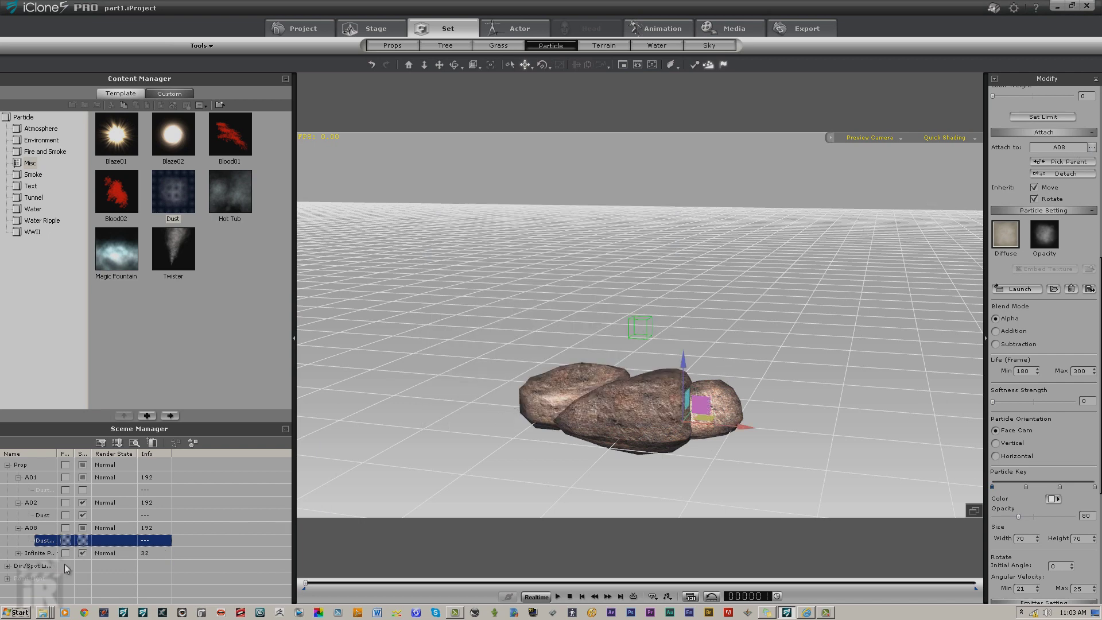
left_click(84, 516)
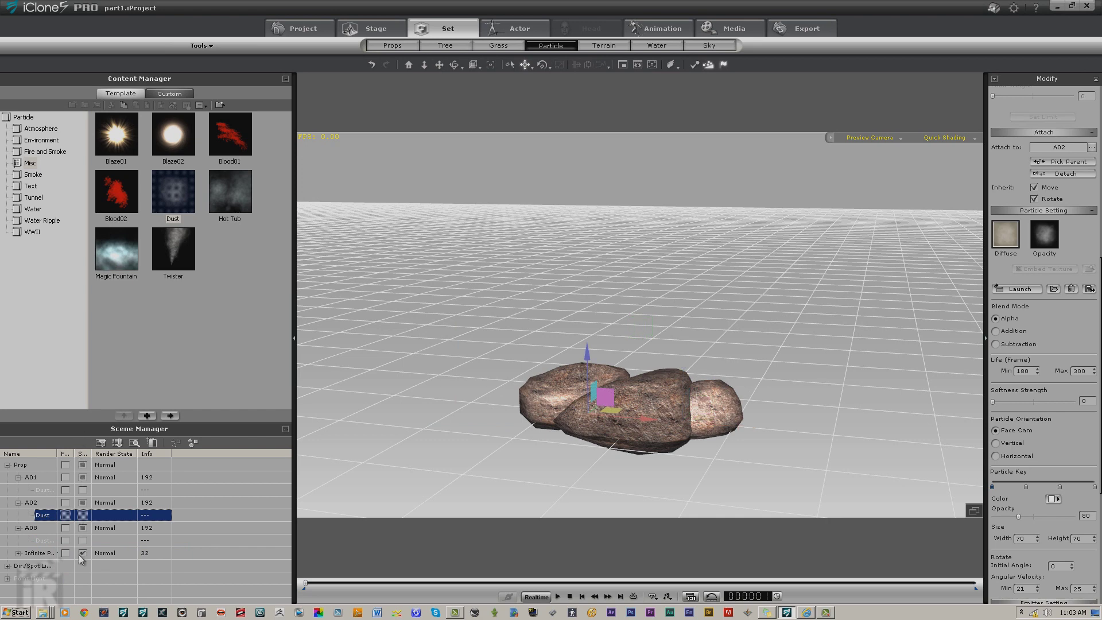
left_click(557, 597)
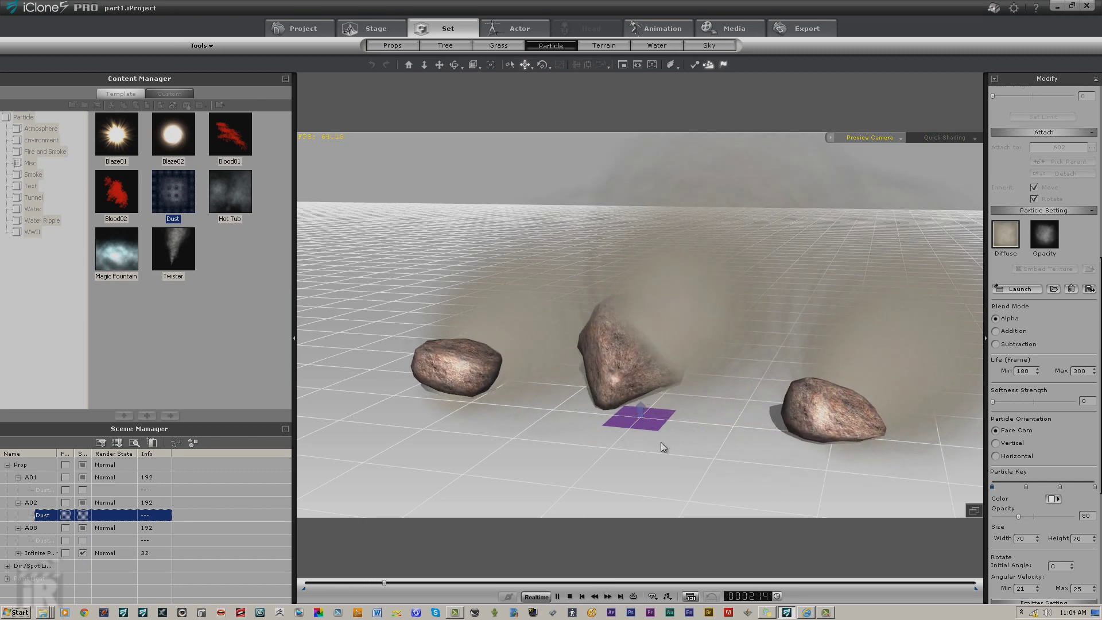
left_click(570, 597)
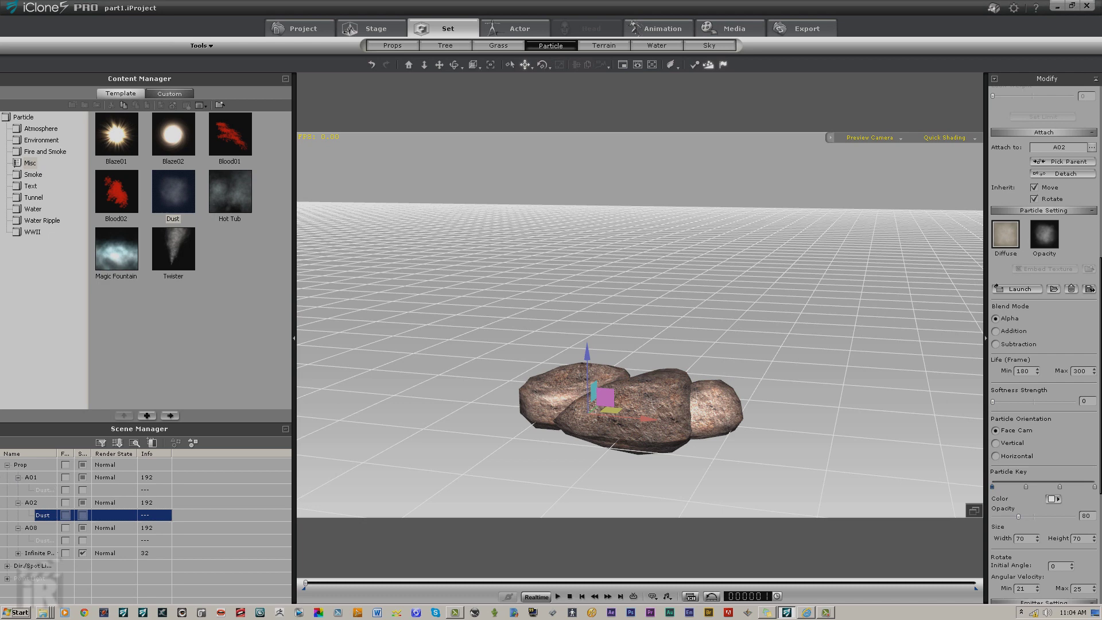
left_click(185, 336)
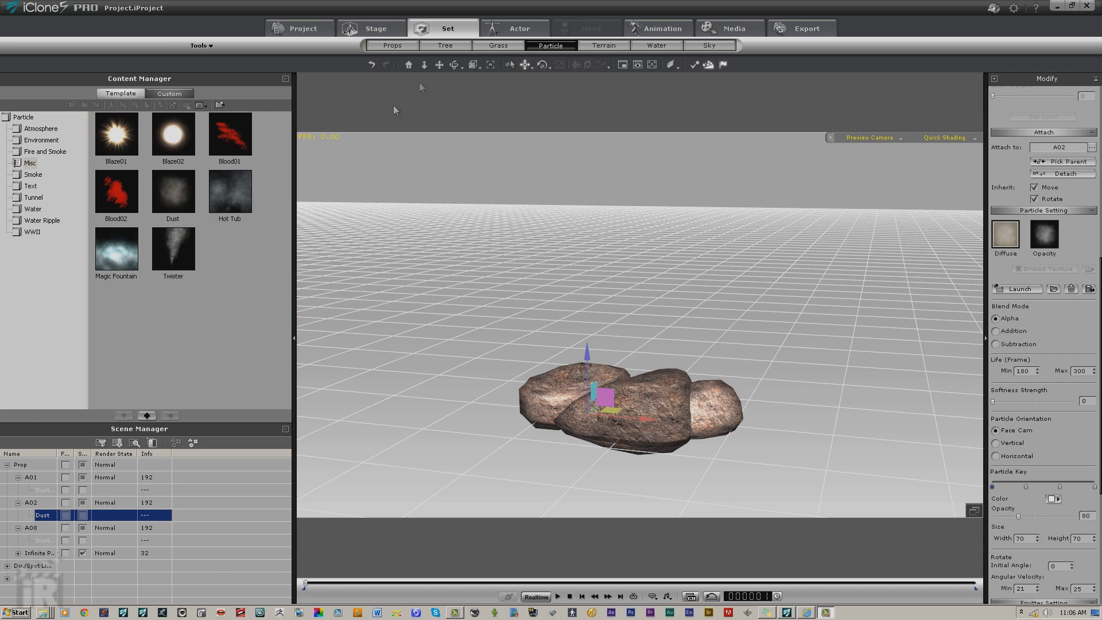
Step: Zoom out and attach rock A08 as a child of rock A01
left_click(424, 64)
left_click_drag(577, 252, 576, 289)
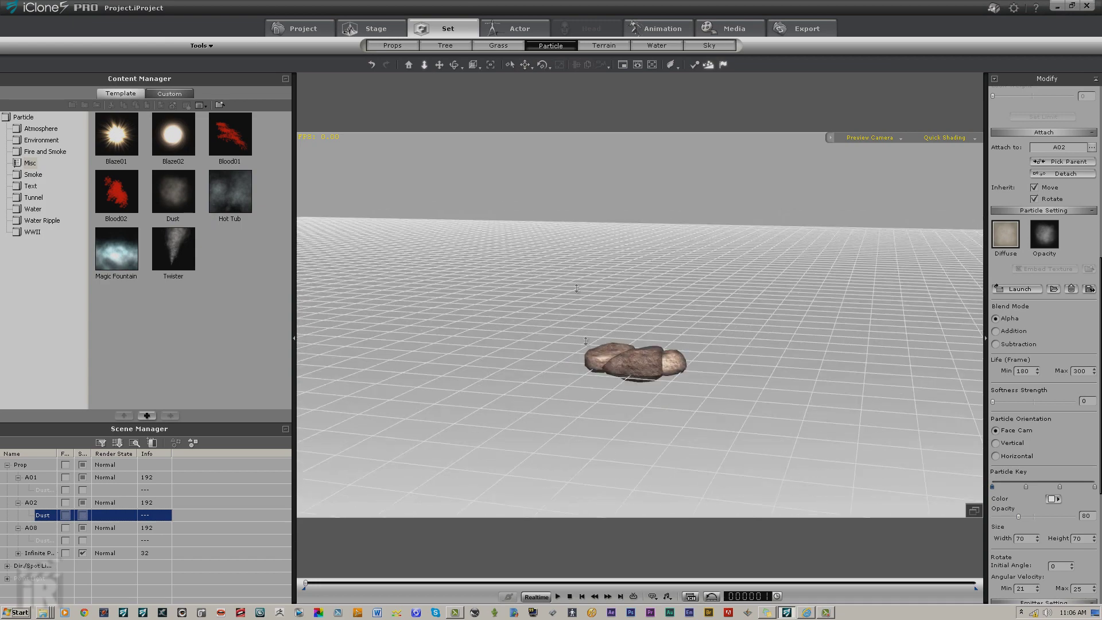
left_click_drag(585, 340, 586, 379)
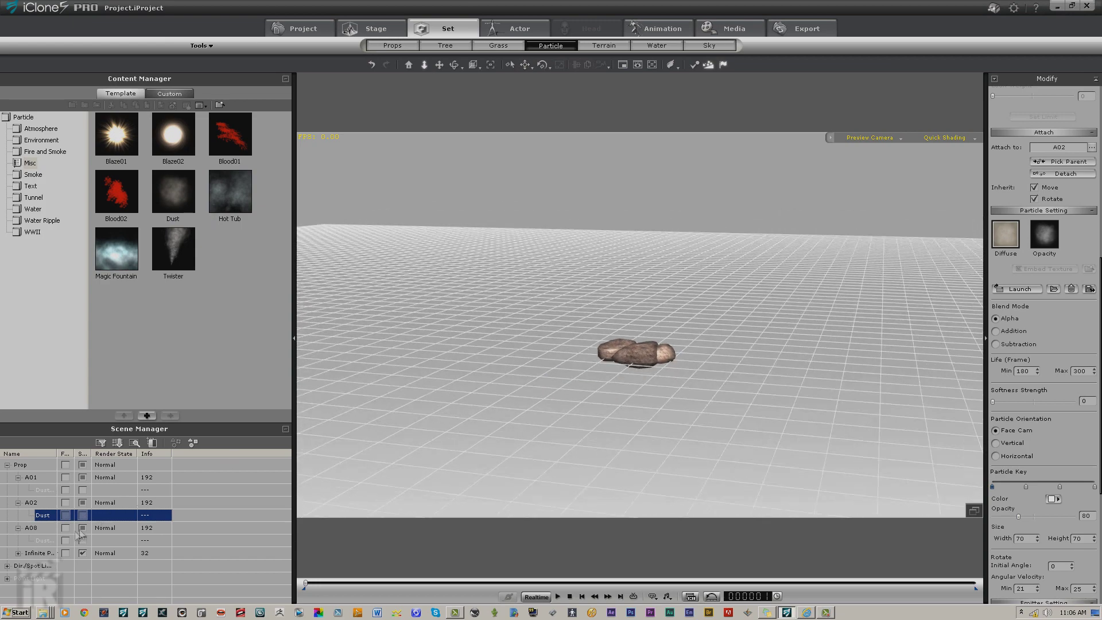
left_click(33, 528)
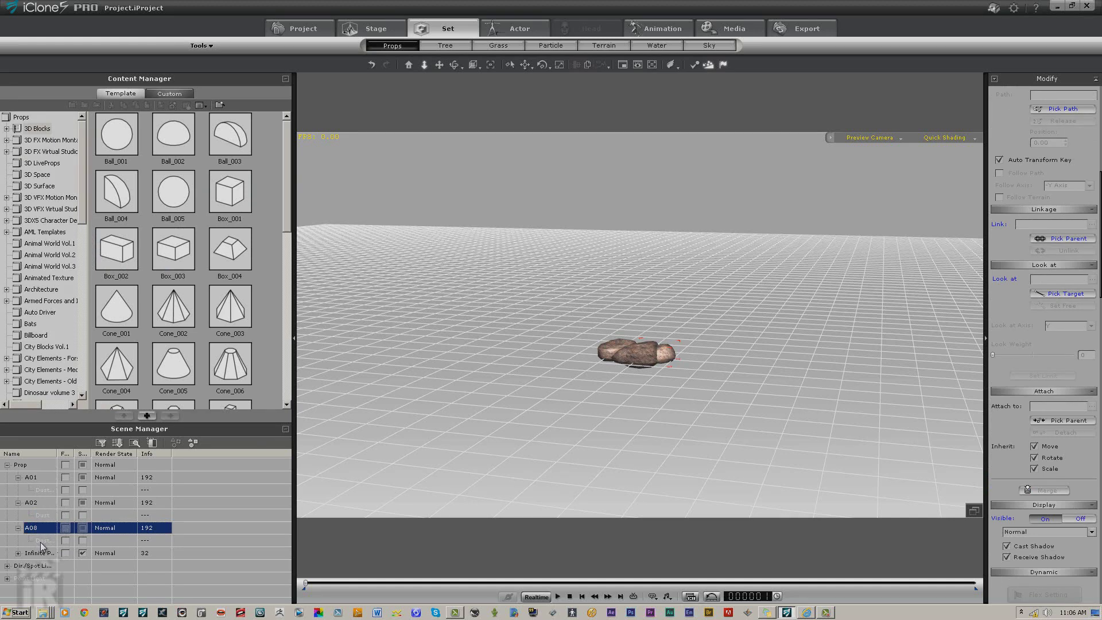
left_click(31, 503, "shift")
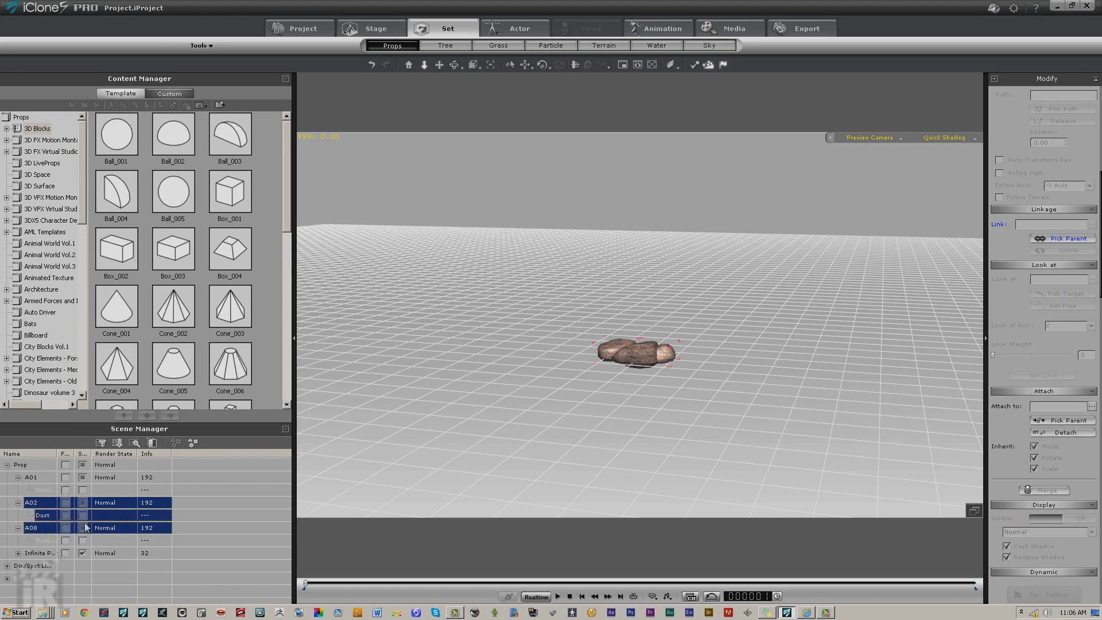
left_click(43, 542)
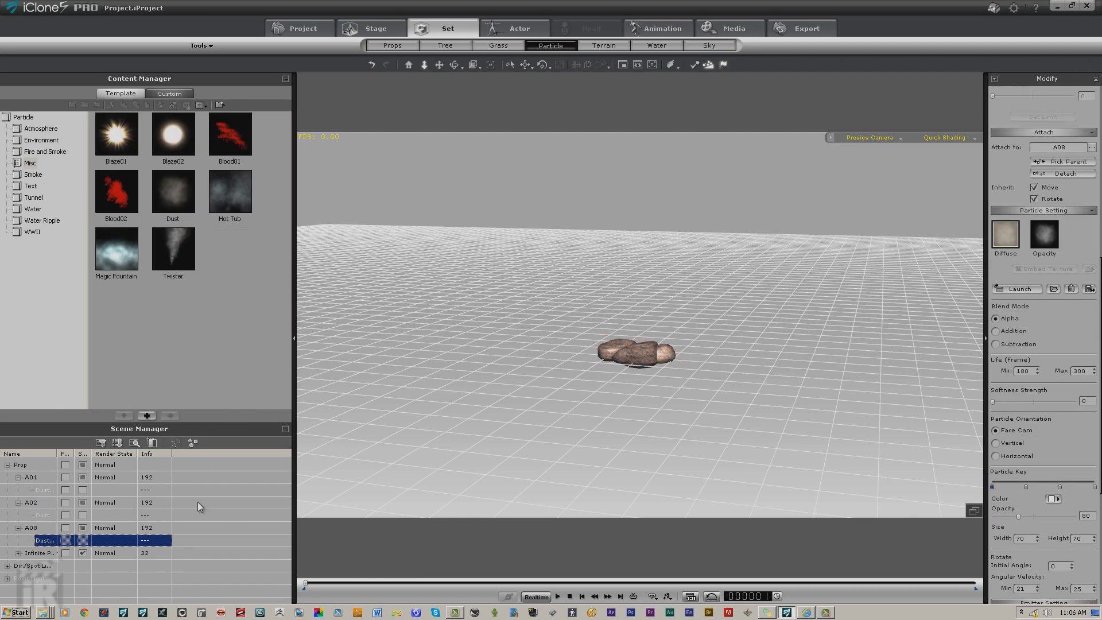
left_click(29, 530)
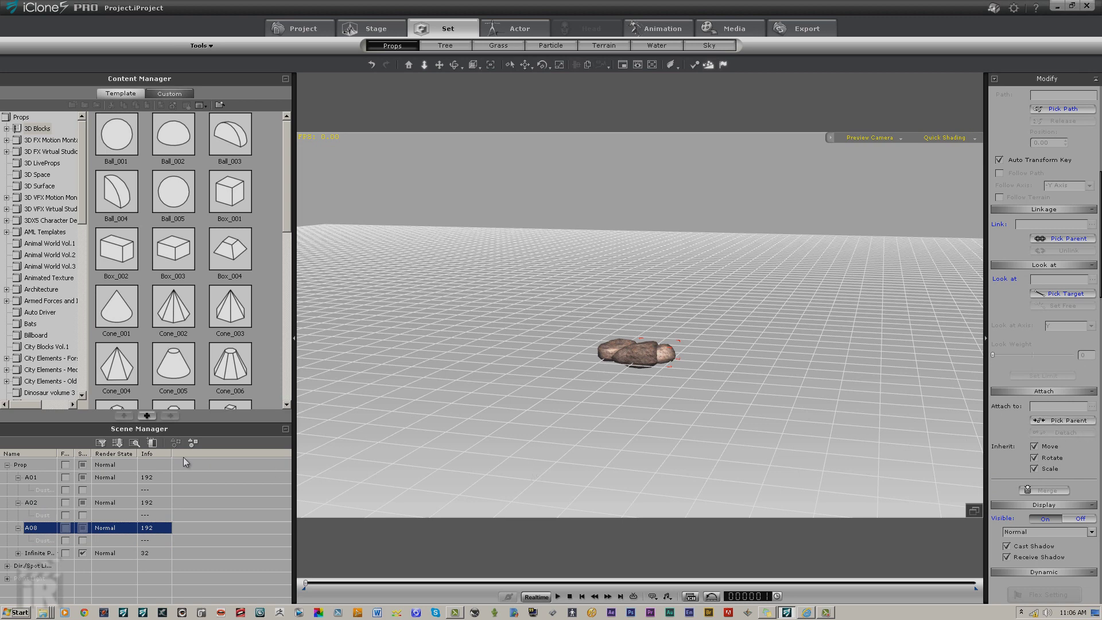
left_click(31, 477)
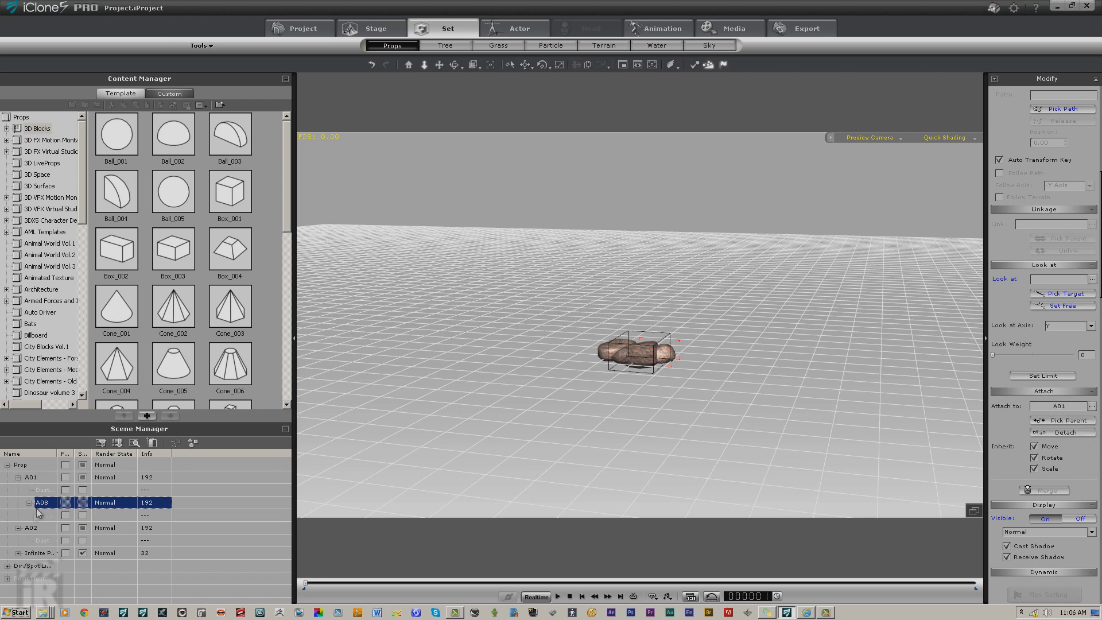
Step: Parent rock A02 under A01 and select the A01 group
left_click(31, 532)
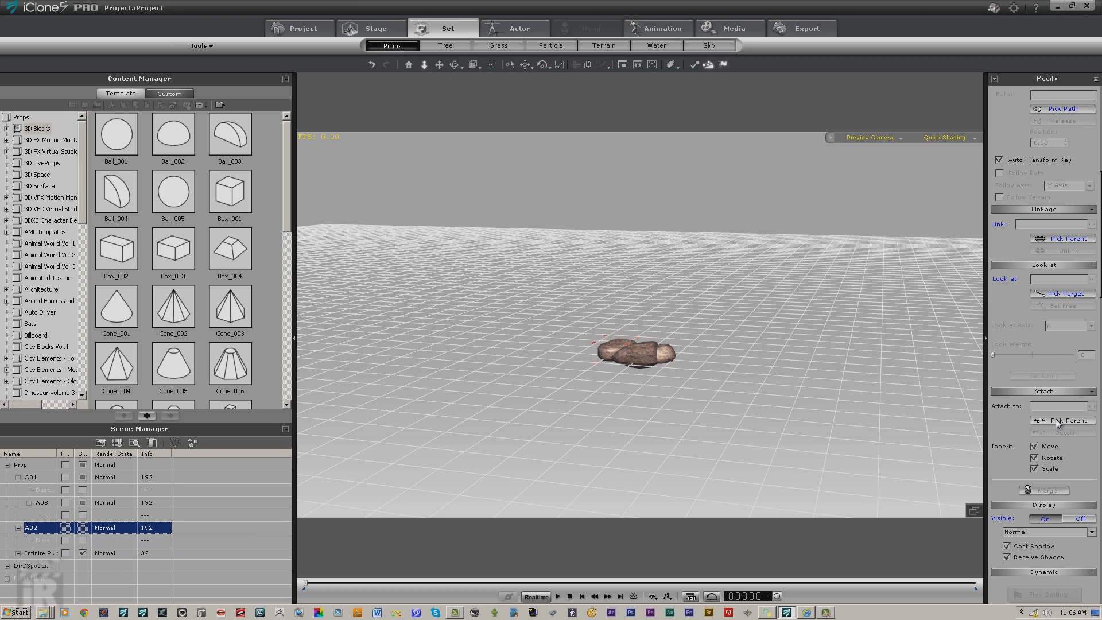
left_click_drag(94, 491, 33, 479)
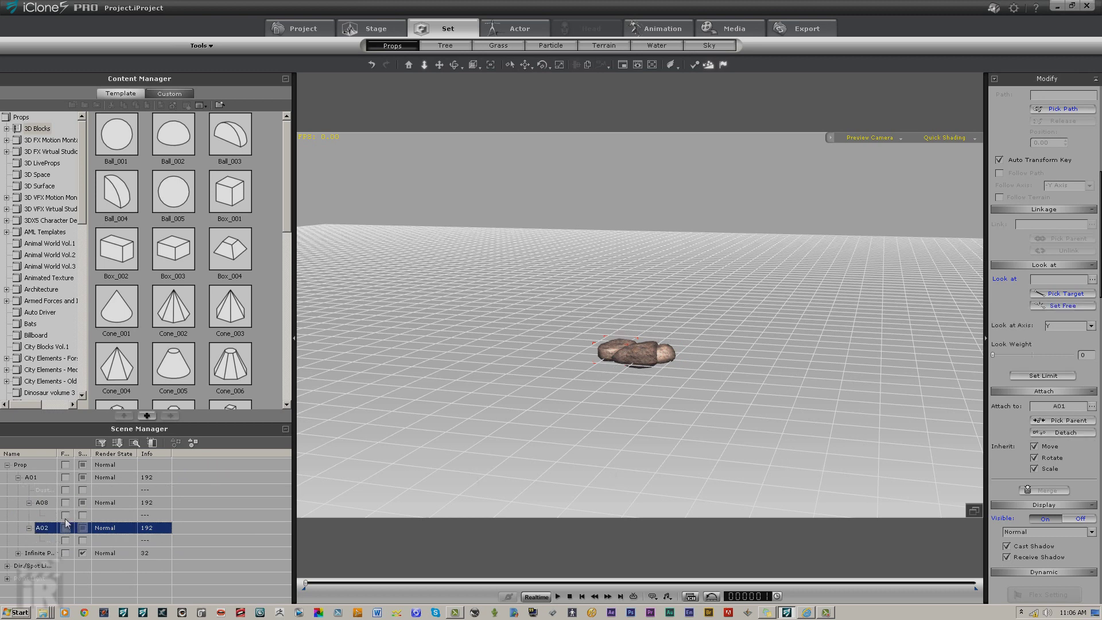
left_click(32, 478)
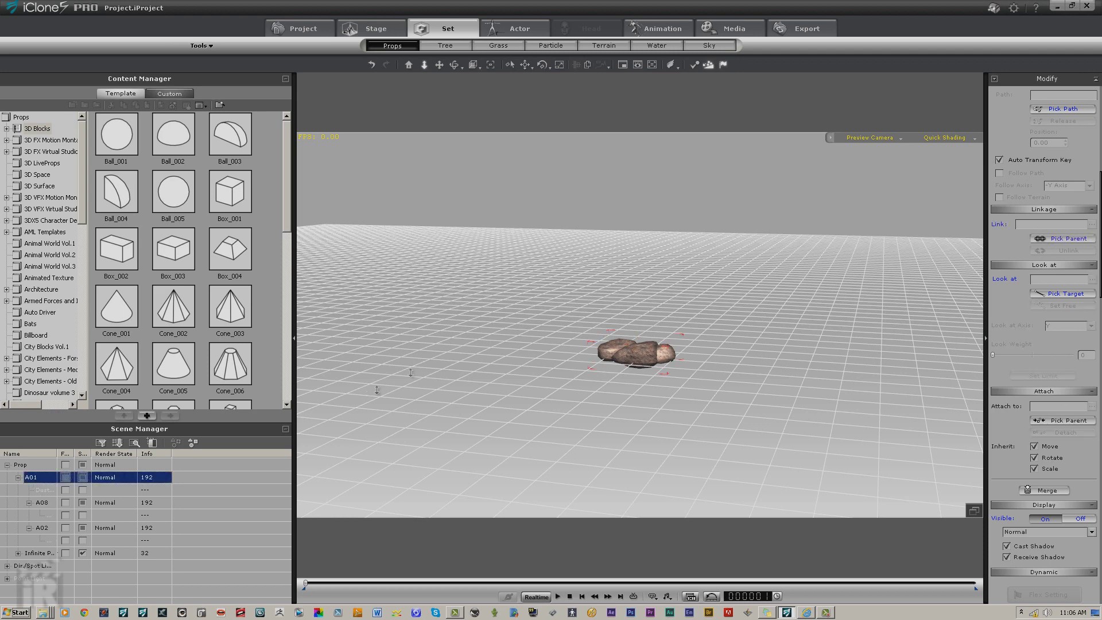
Step: Multi-duplicate the A01 group 99 times, rotating the gizmo to curl the copies into a ring
key("ctrl+c")
key("ctrl+v")
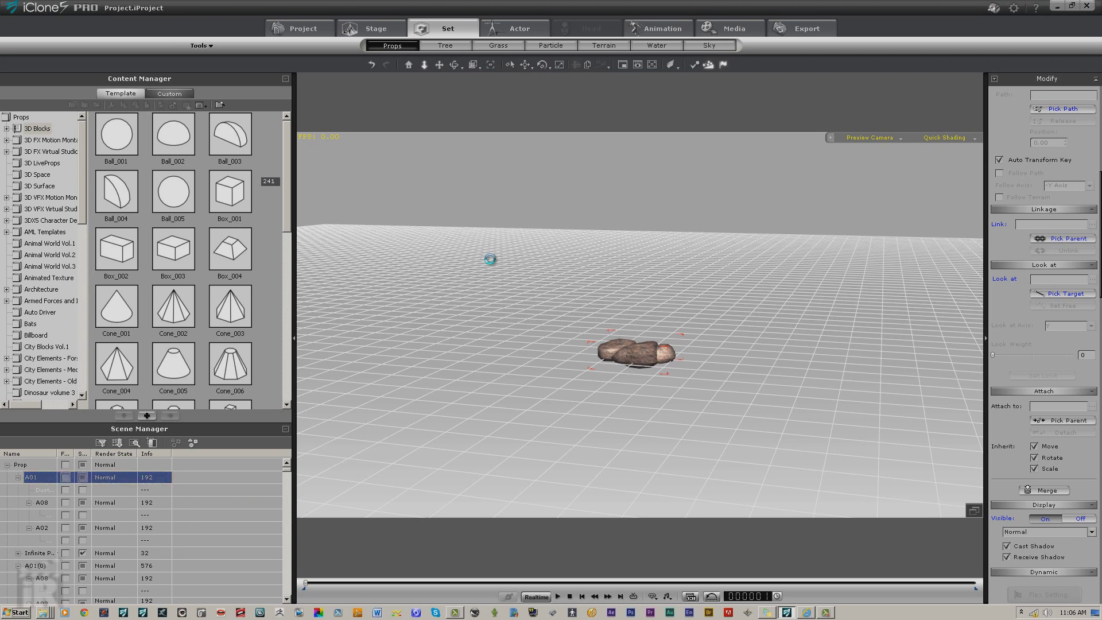
key("ctrl+d")
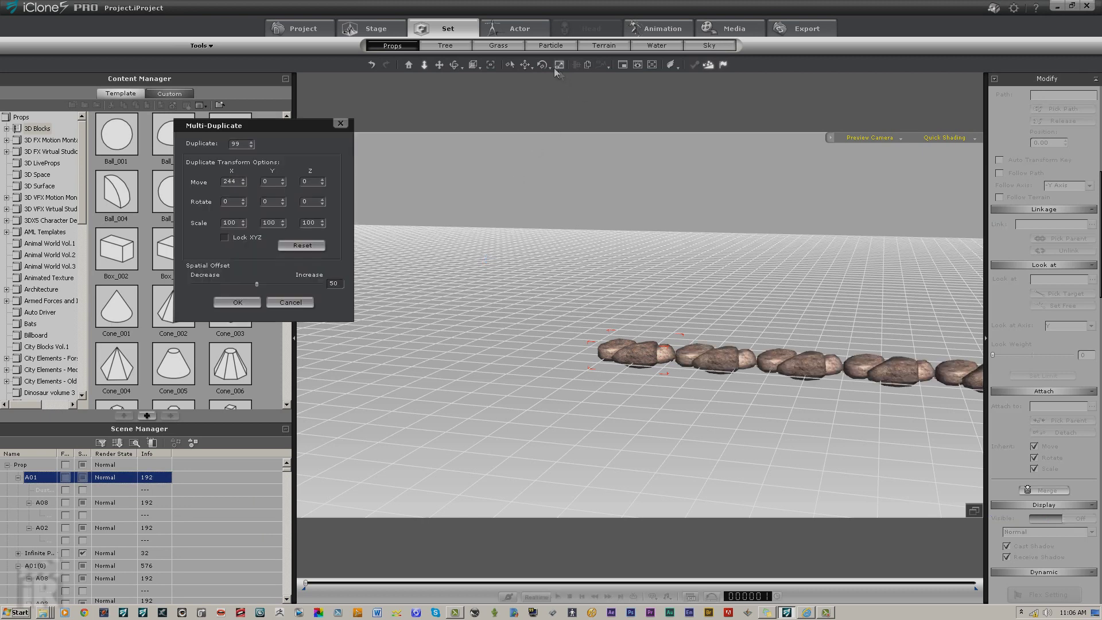
left_click_drag(734, 380, 818, 370)
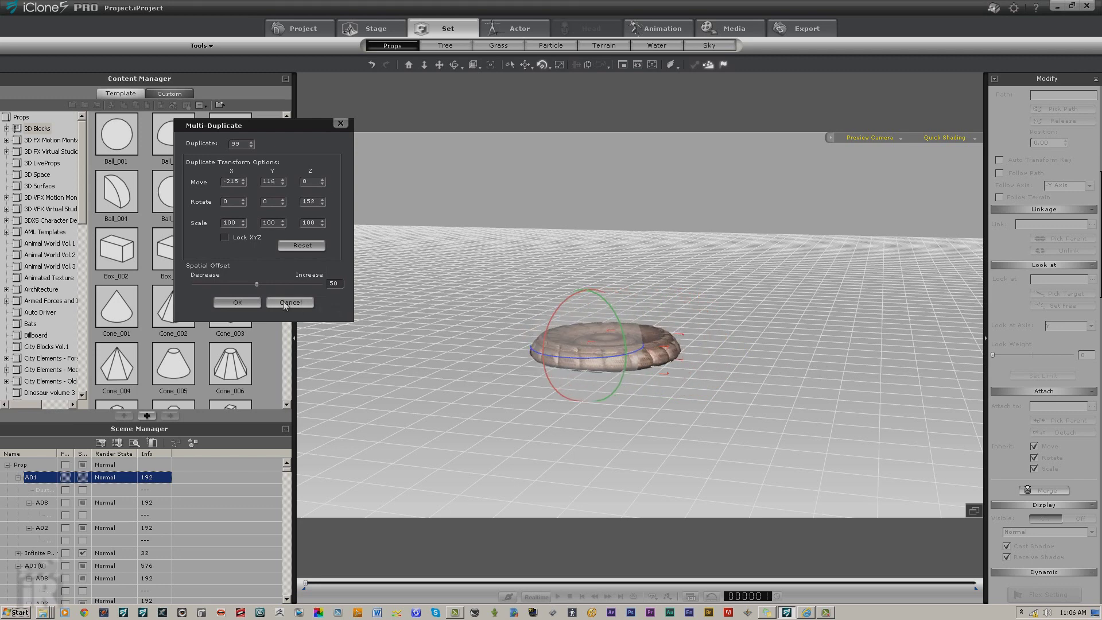
left_click(237, 302)
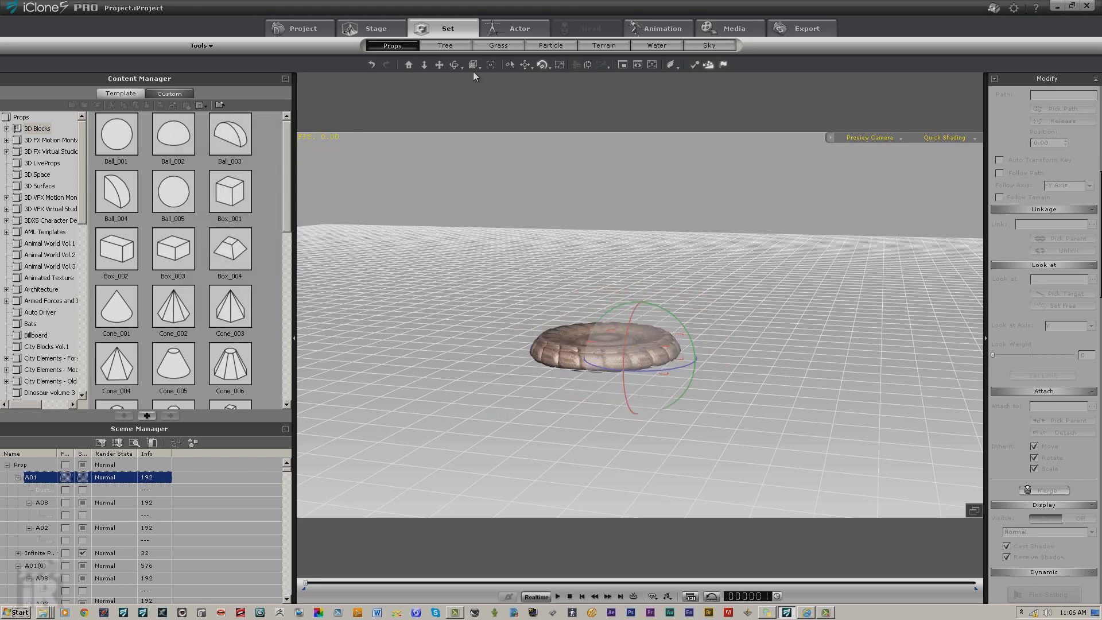
scroll(577, 380, "down", 5)
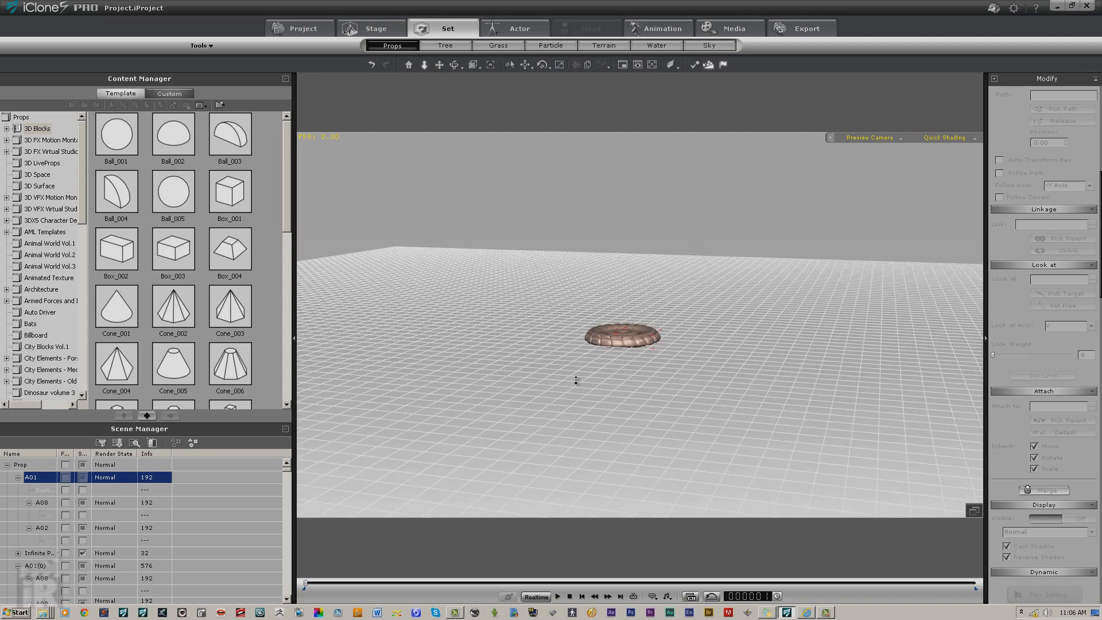
left_click(539, 597)
left_click(557, 596)
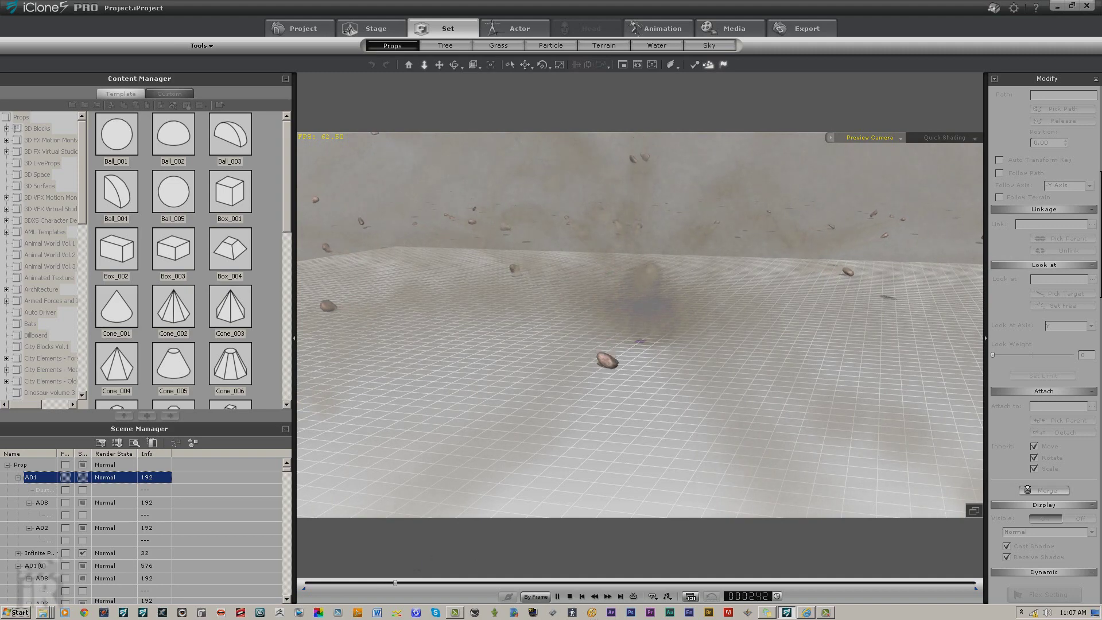
left_click(569, 597)
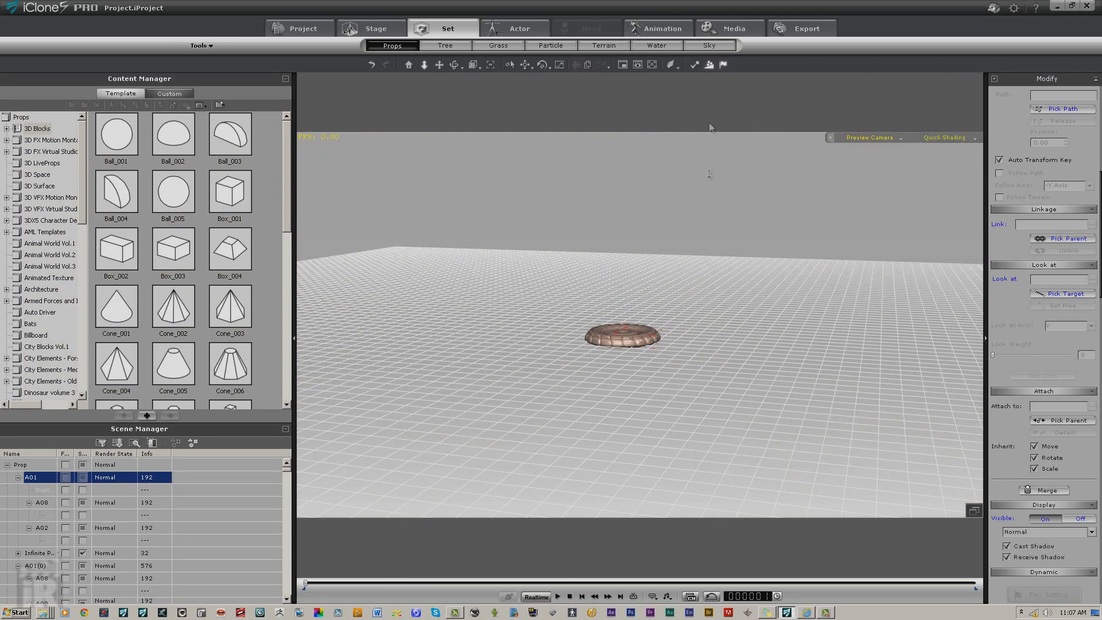
left_click(558, 597)
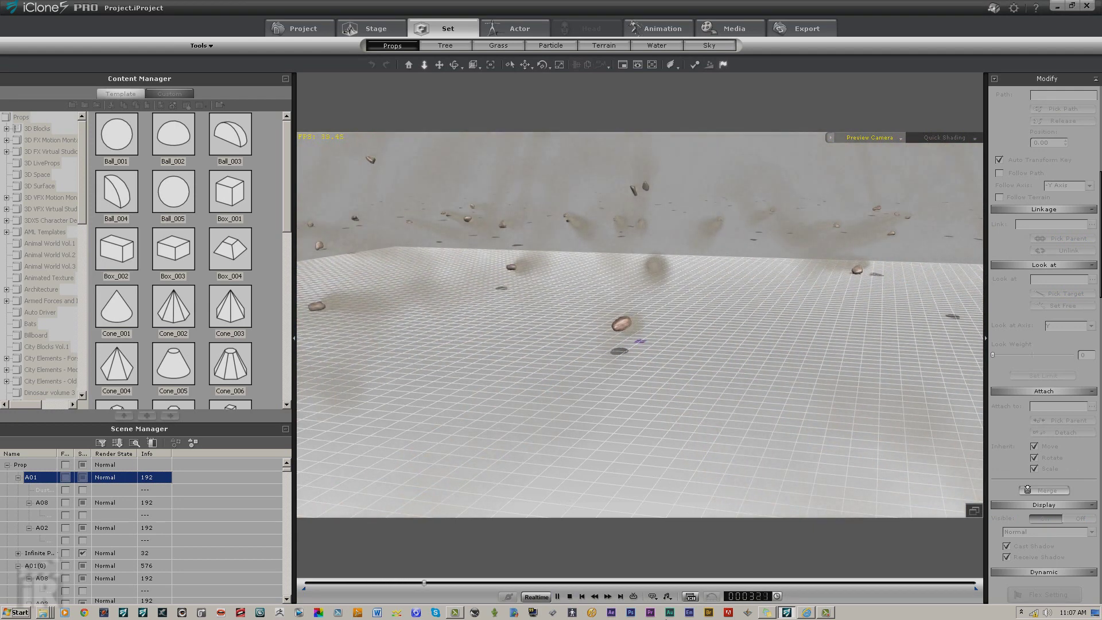
left_click(570, 597)
left_click(556, 597)
left_click(570, 597)
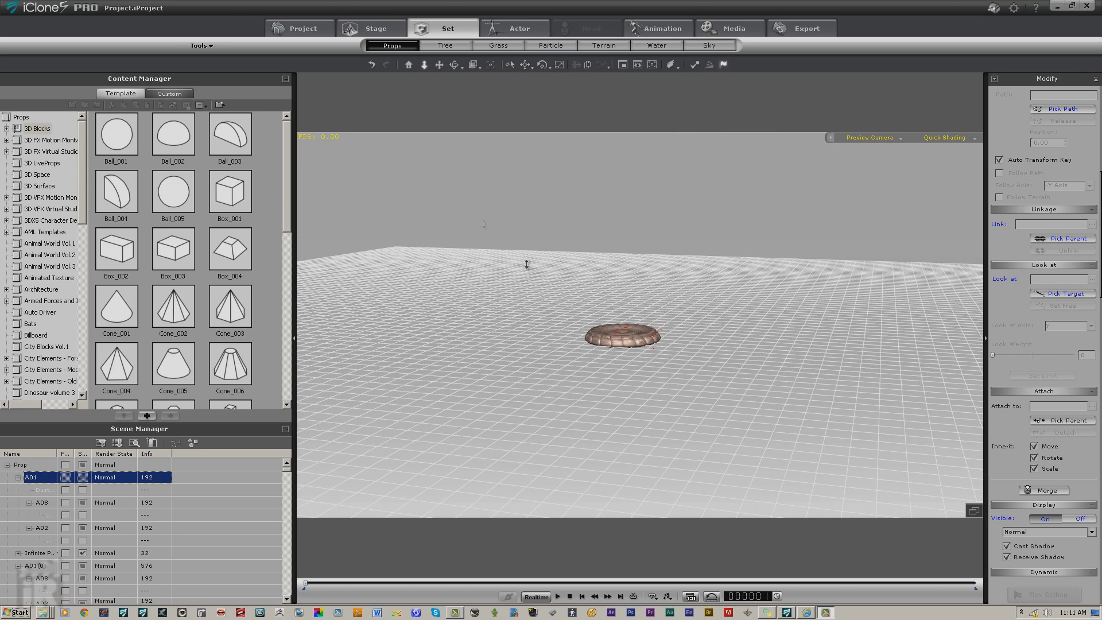
Step: Undo the ring of duplicates and expand the A01, A02 and A08 groups
left_click(371, 67)
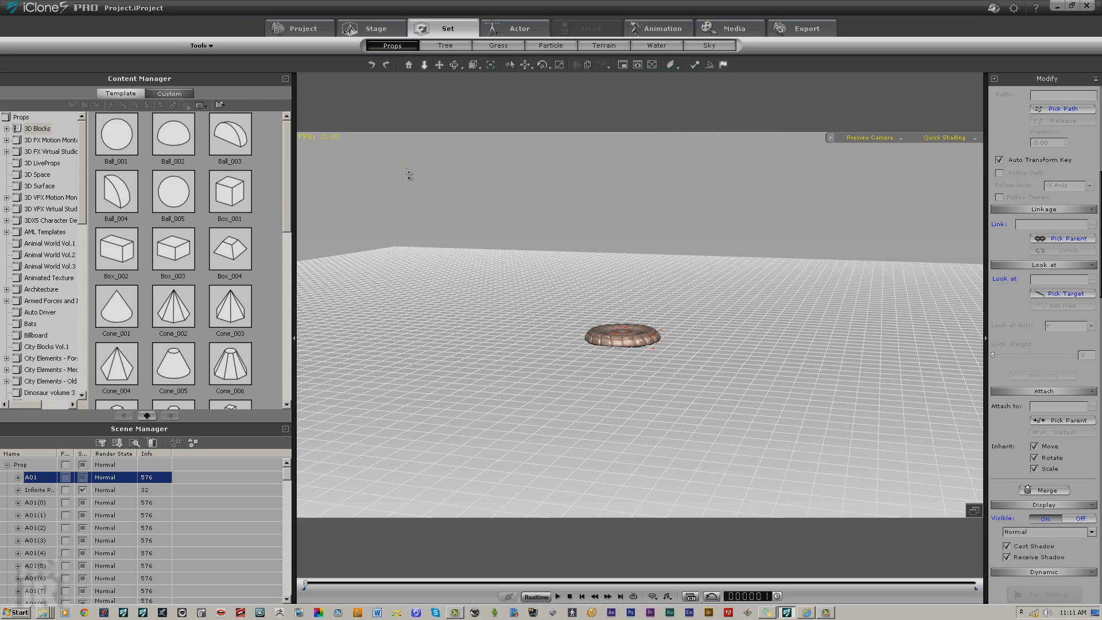
left_click(373, 66)
left_click(375, 65)
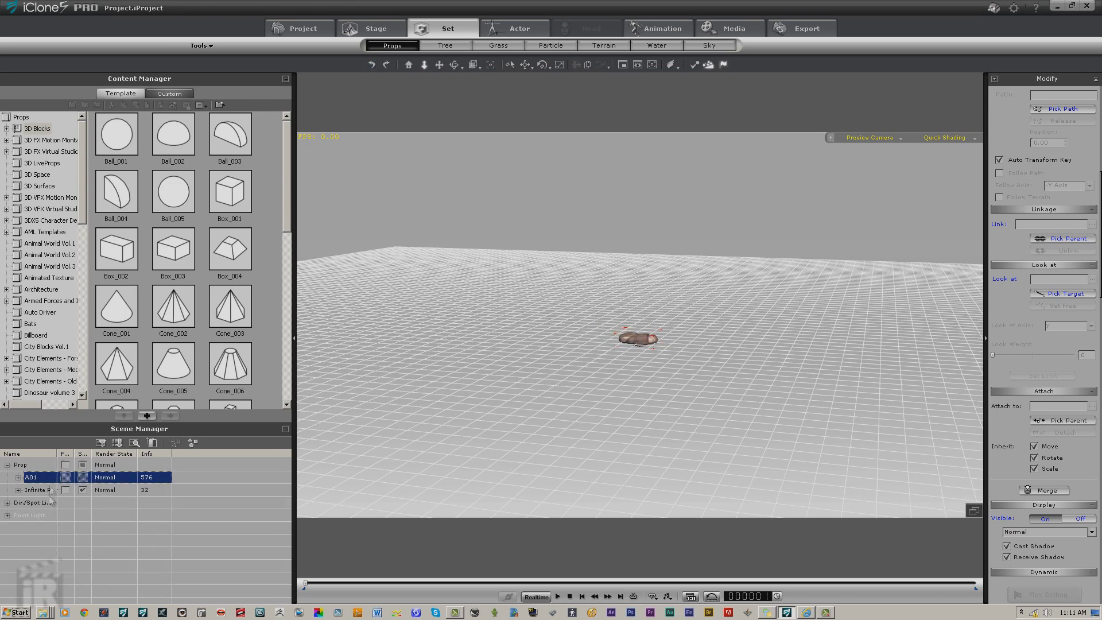
key("Right")
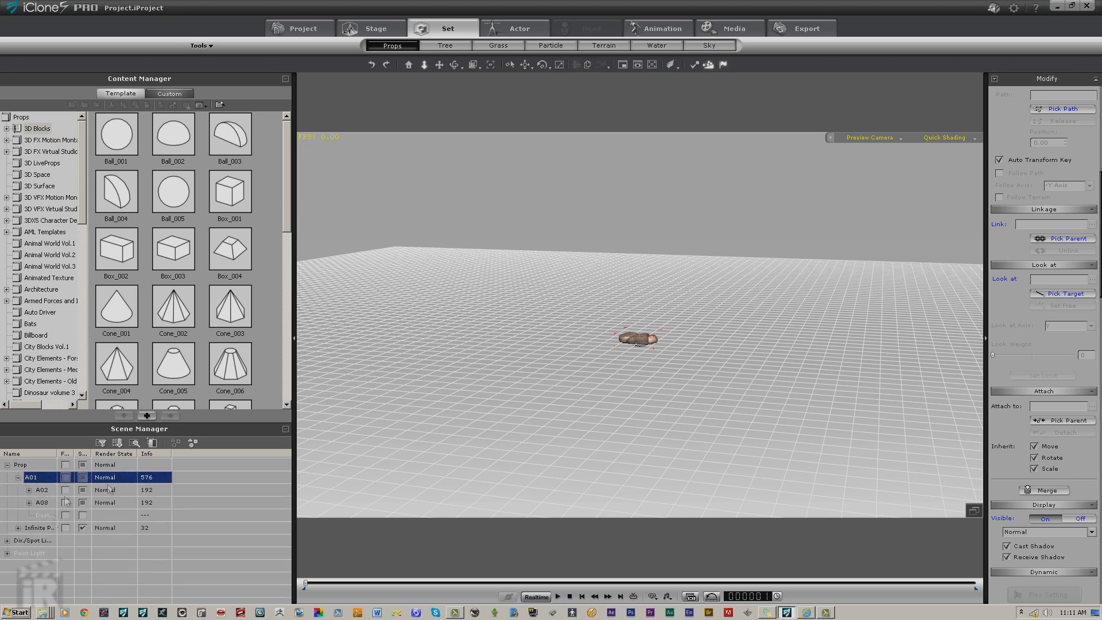
left_click(285, 81)
left_click(29, 154)
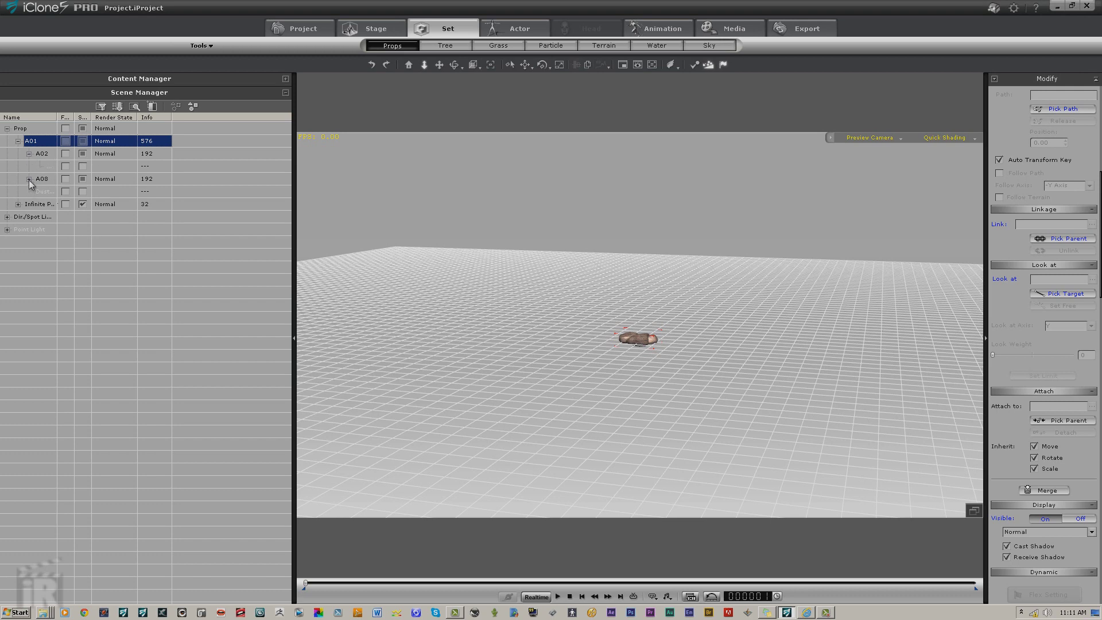
left_click(28, 180)
left_click_drag(74, 118, 90, 120)
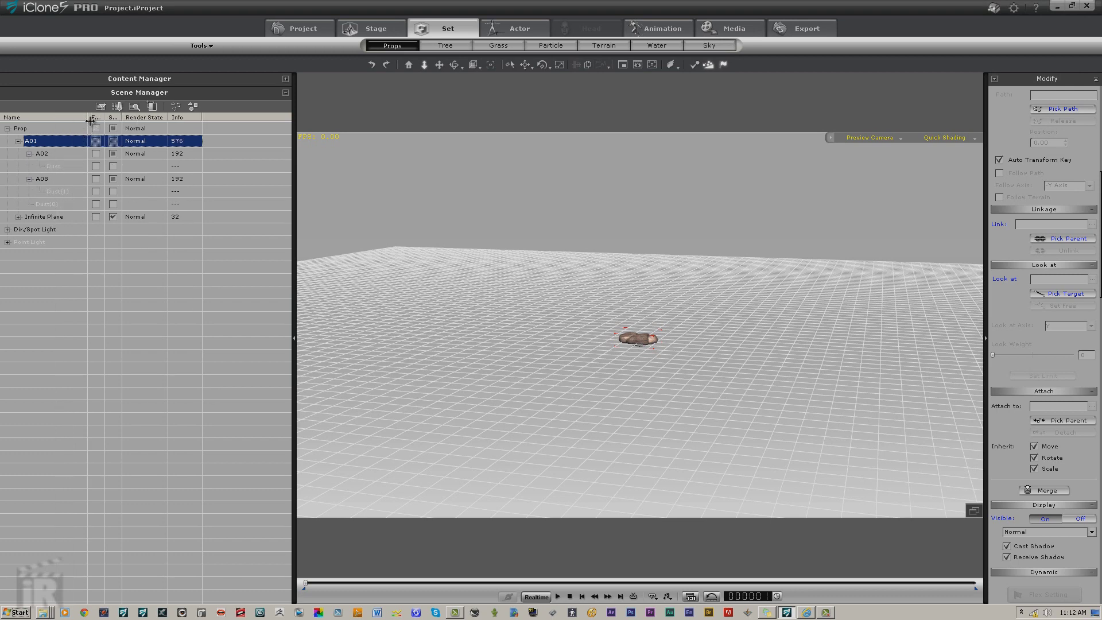
Step: Give Dust(1) and Dust(0) quota 1000 and emit rate 62, matching the Dust emitter
left_click(54, 166)
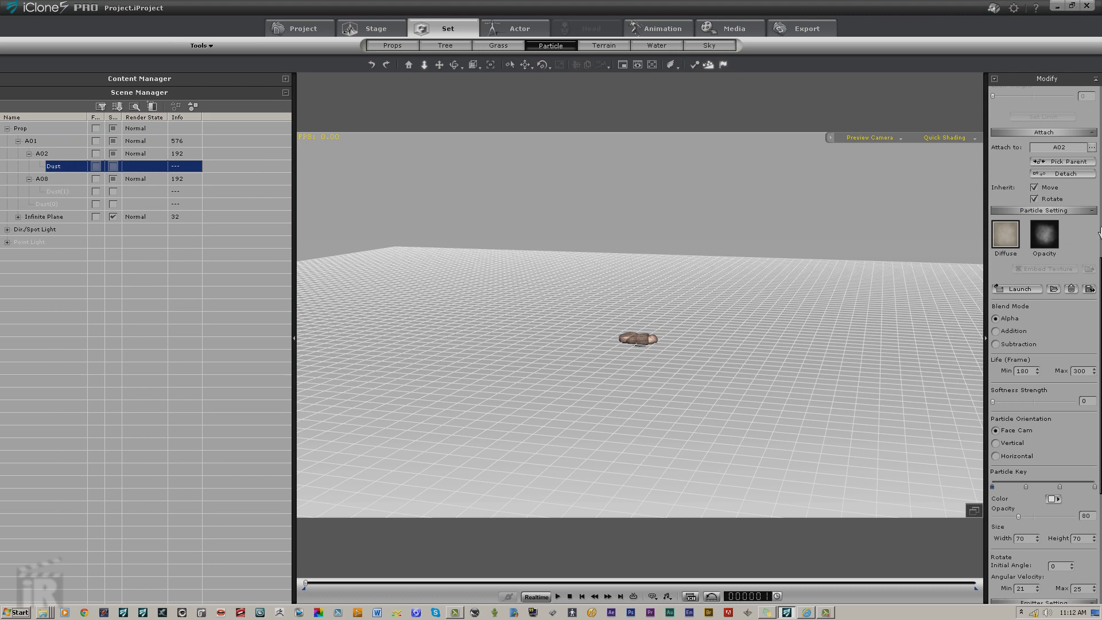
left_click_drag(1100, 233, 1098, 390)
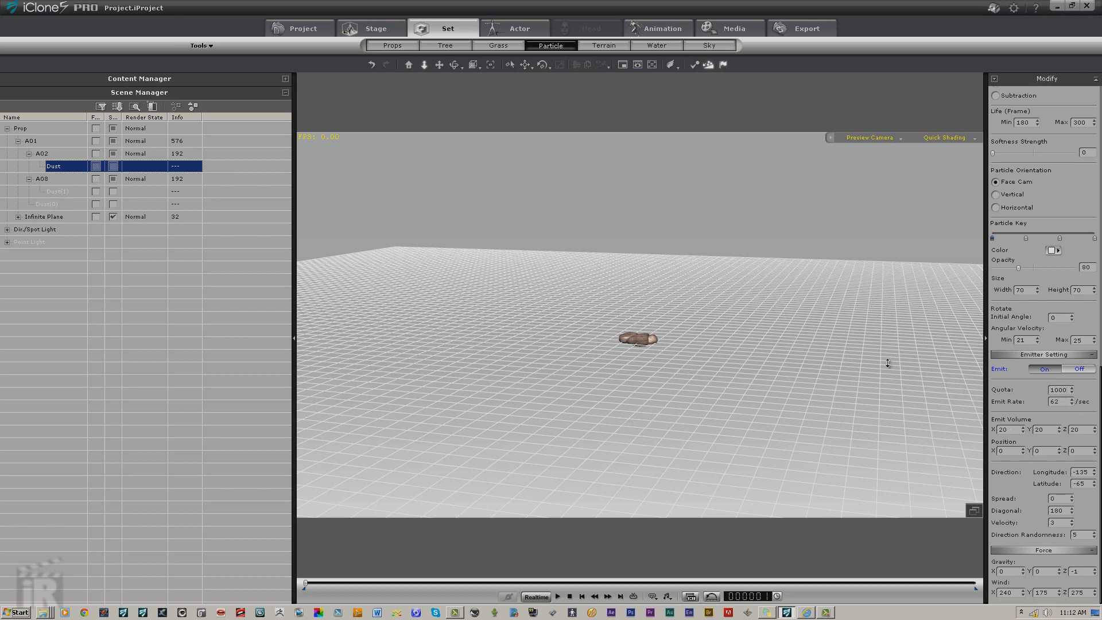
left_click(73, 192)
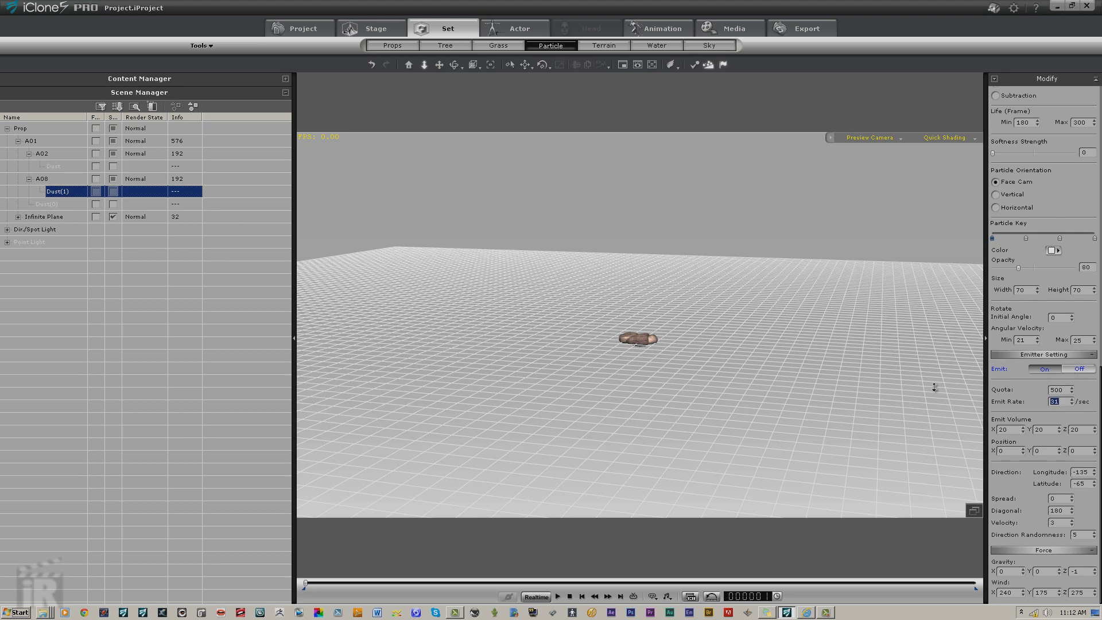
type("62")
left_click(51, 204)
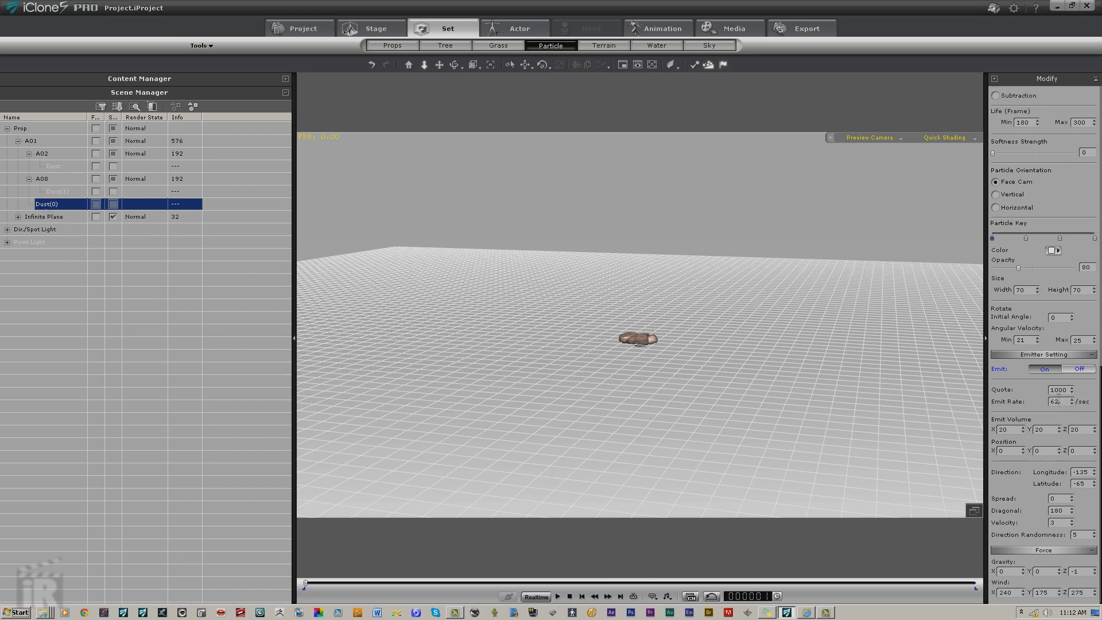
Step: Preview the dust emission, reset to the start and collapse the A01 group
left_click(557, 597)
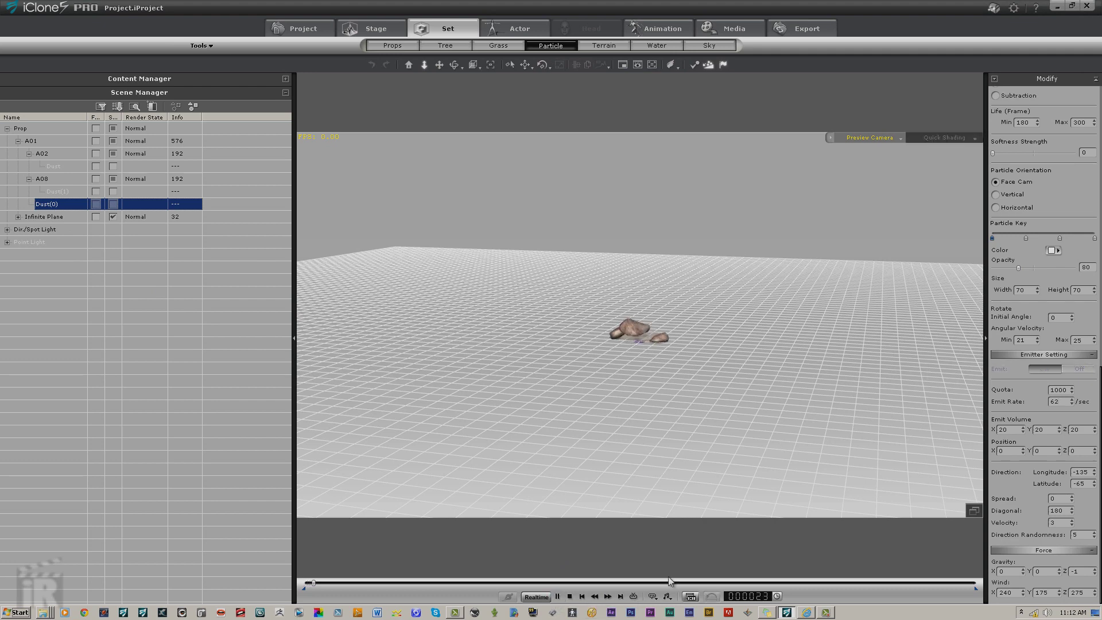
left_click(570, 596)
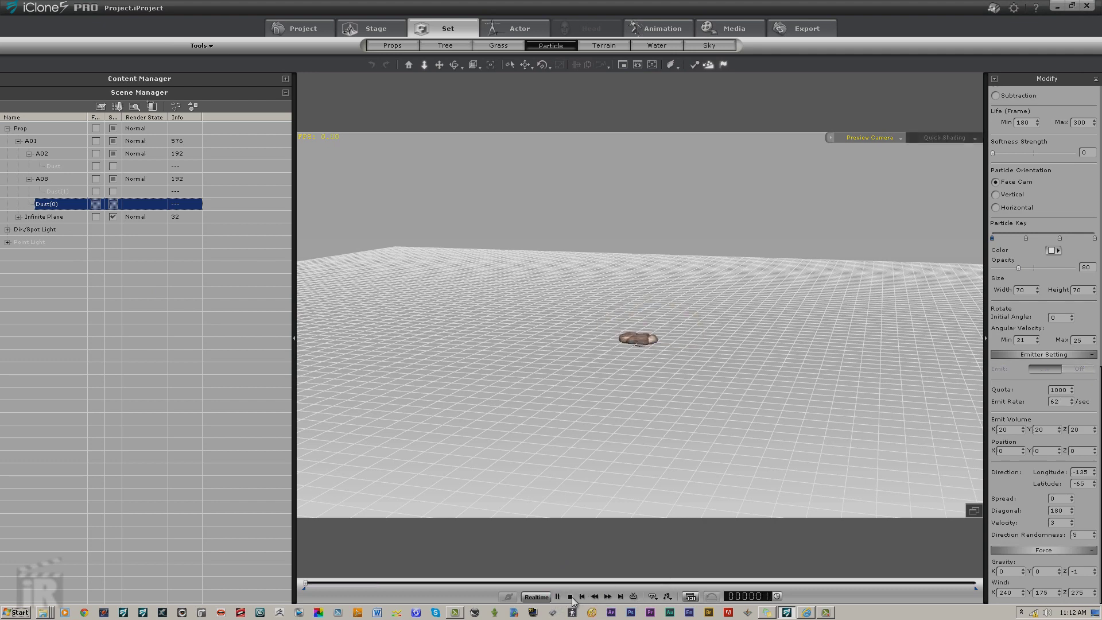
left_click(36, 143)
left_click(17, 141)
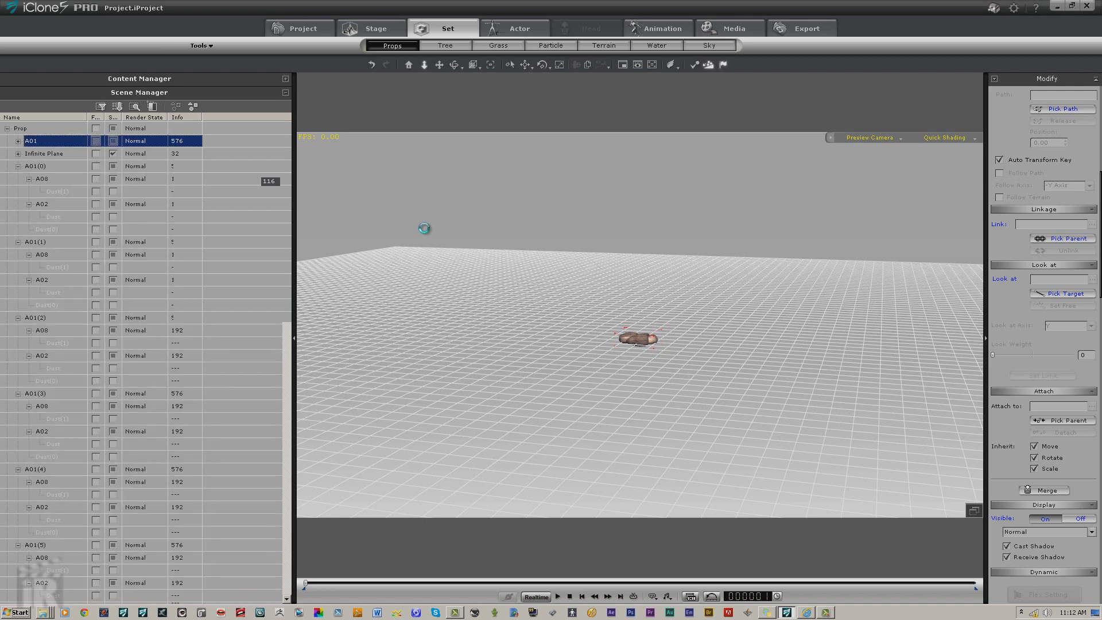
Step: Rotate the duplicate row into a ring and apply the multi-duplication
left_click(541, 64)
left_click_drag(688, 353, 750, 345)
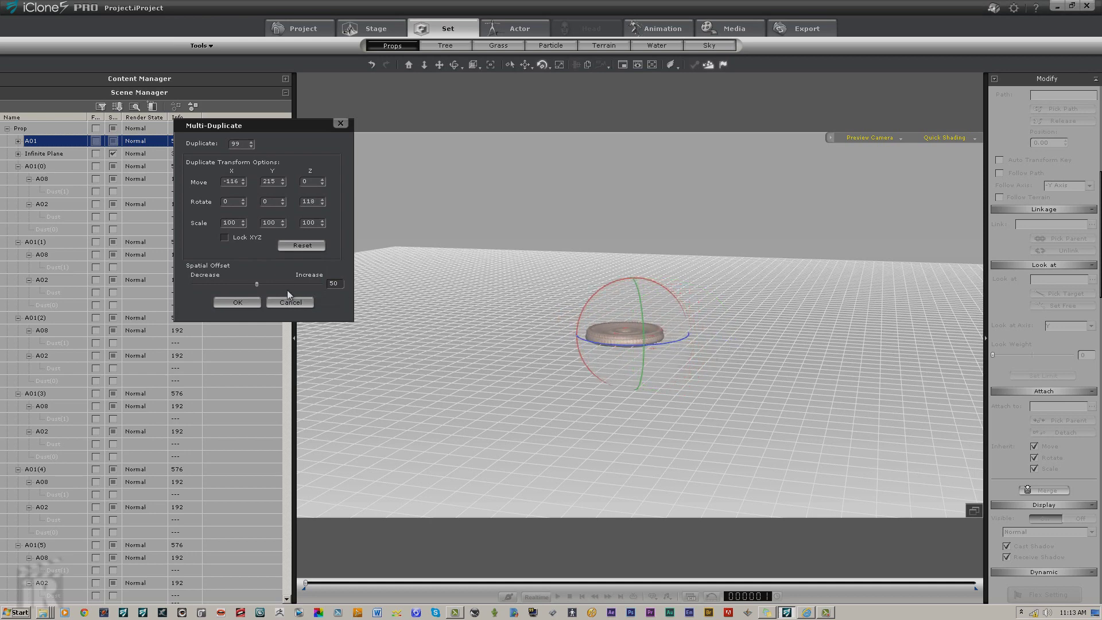
left_click(253, 302)
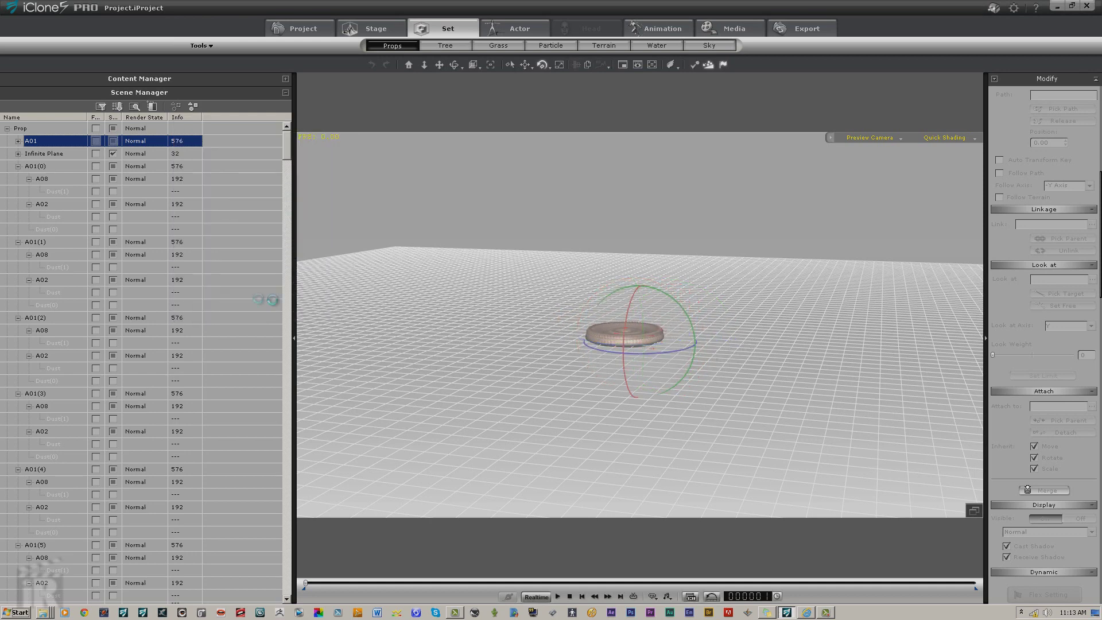
Step: Play the explosion simulation in By Frame mode, then stop back at frame 1
left_click(536, 597)
left_click(556, 597)
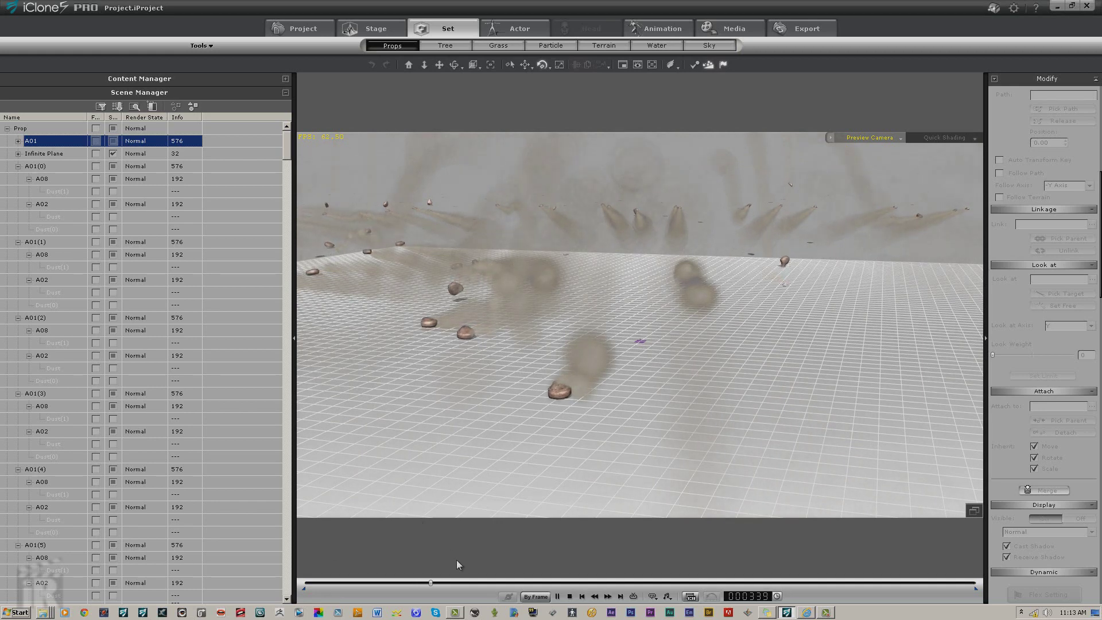
left_click(570, 596)
Step: Switch playback to Realtime and replay the explosion, stopping and rewinding between runs
left_click(535, 596)
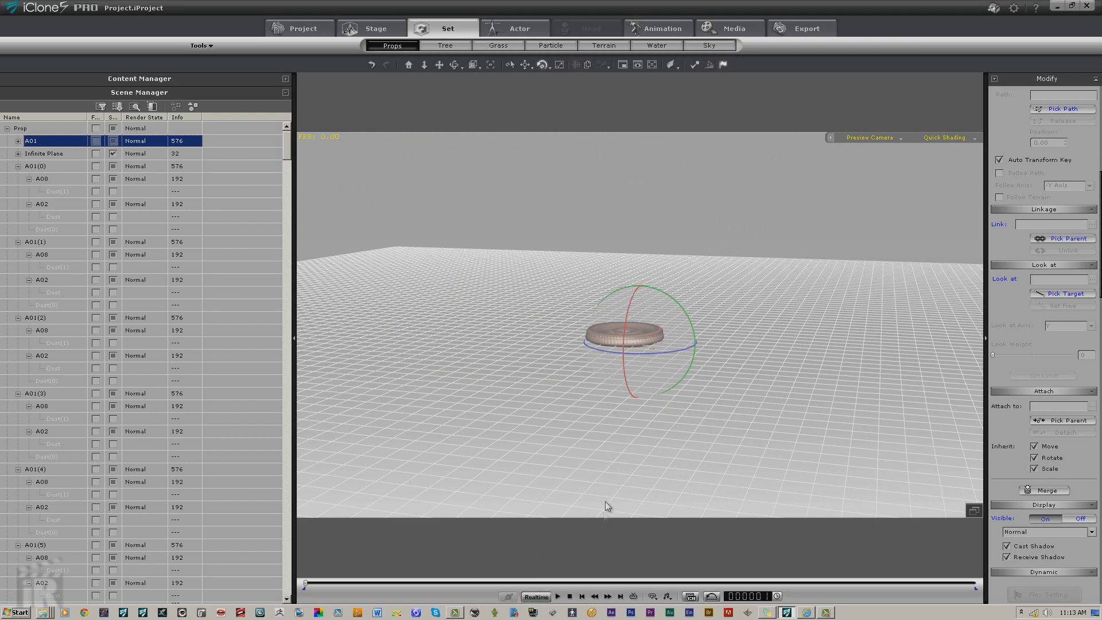
left_click(558, 596)
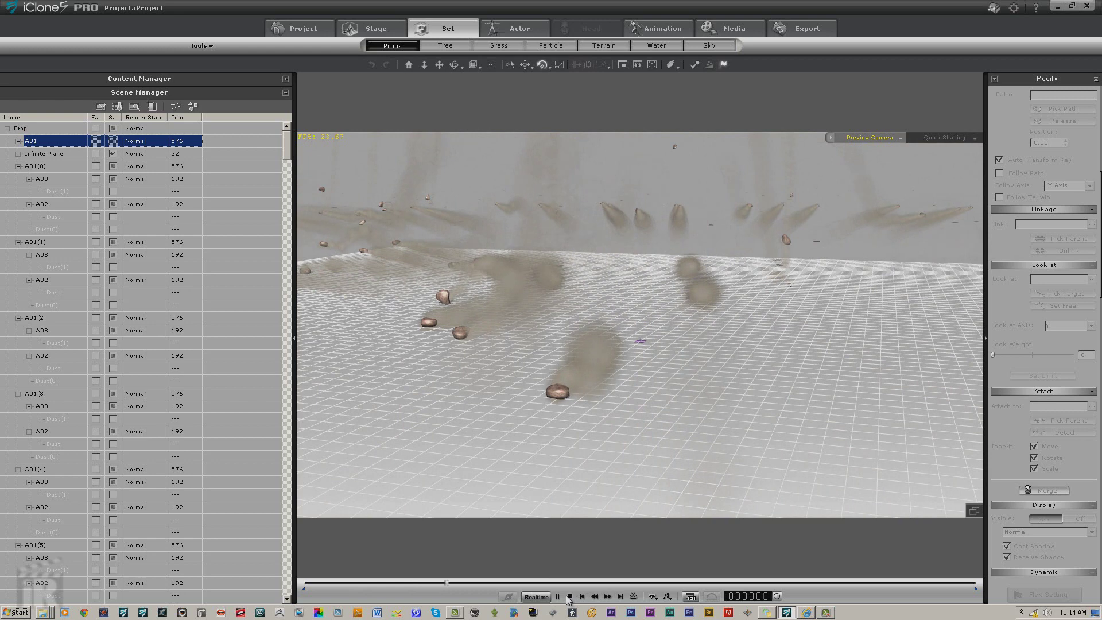
left_click(570, 597)
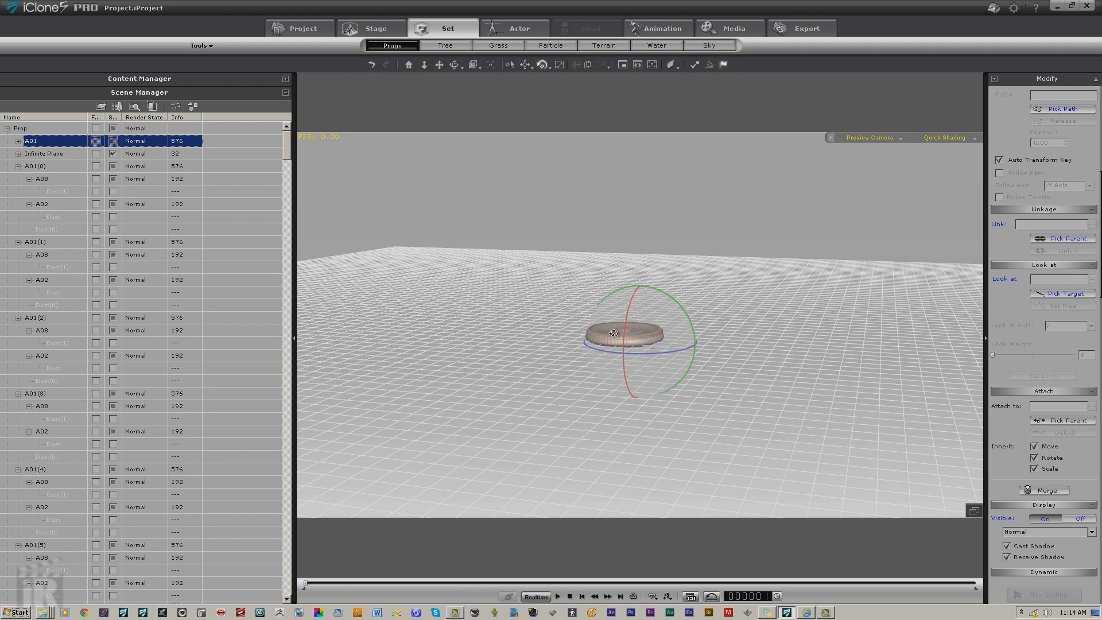
left_click(557, 597)
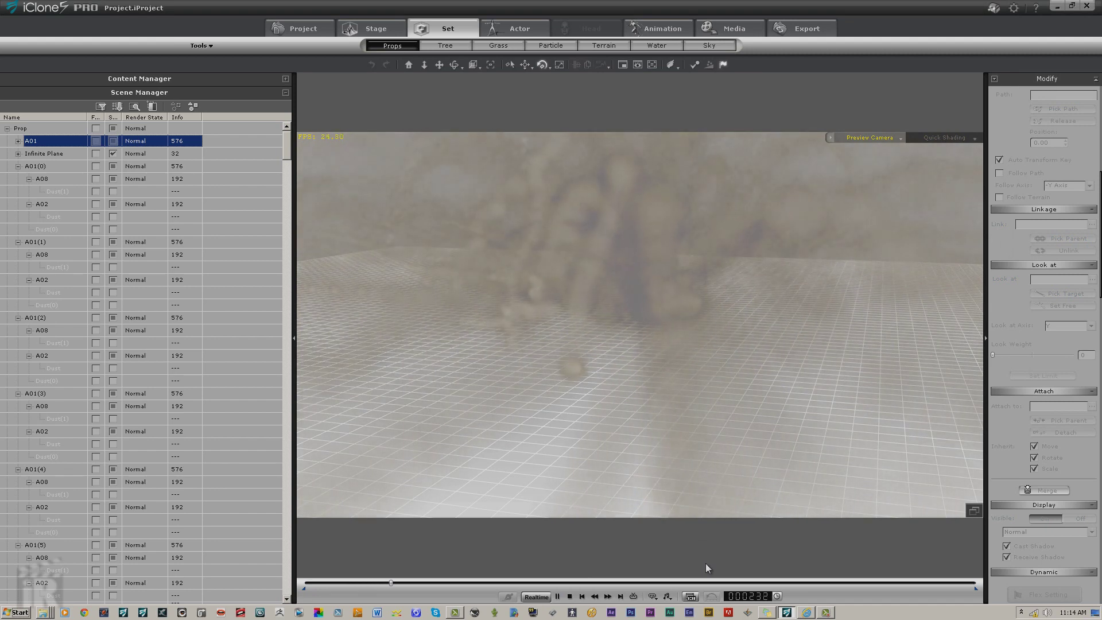
left_click(582, 597)
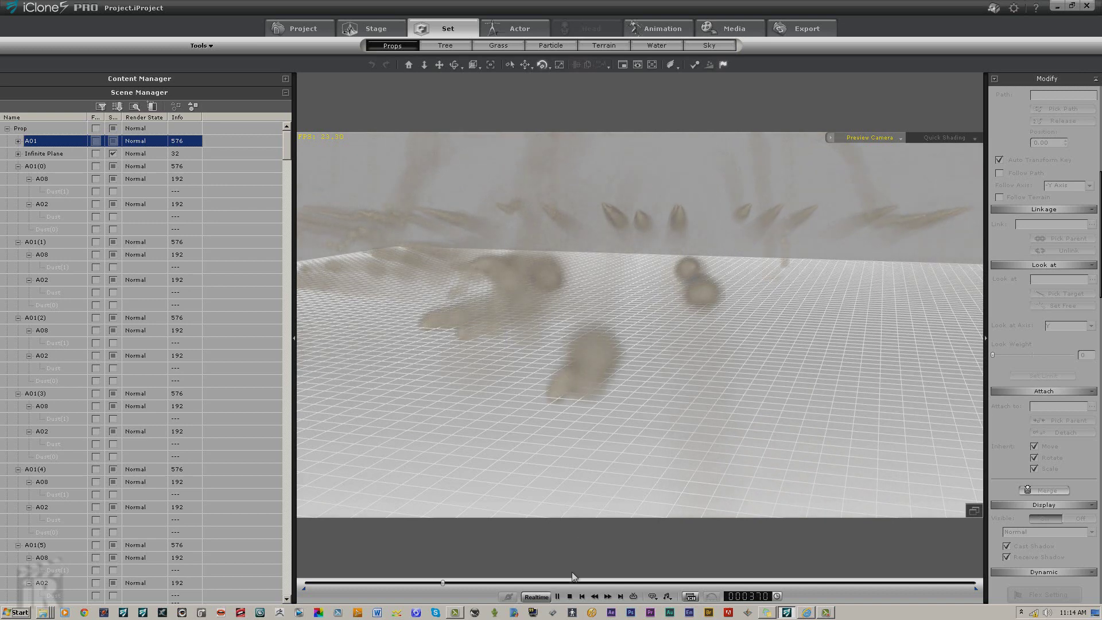
Step: Replay the part4 project's larger dust starburst from the first frame
left_click(569, 596)
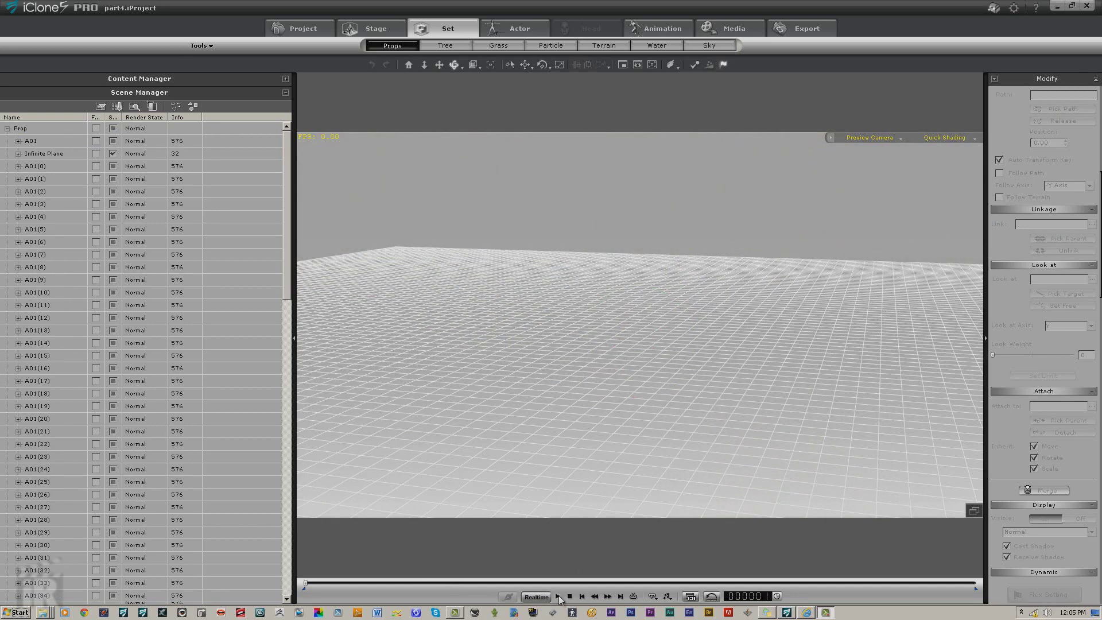
key("space")
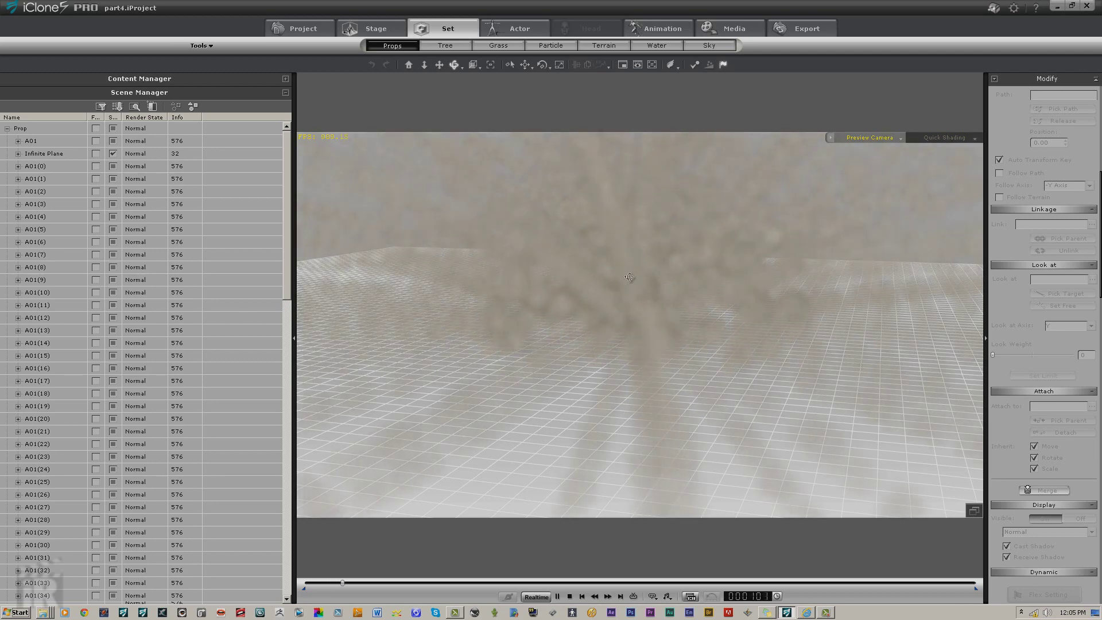
left_click(570, 596)
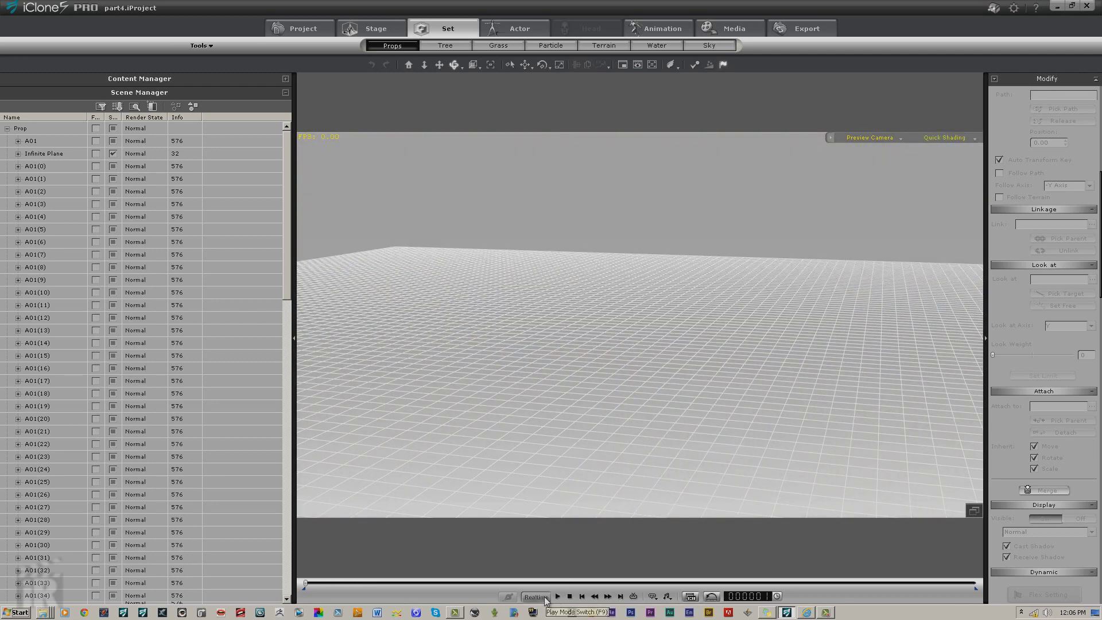
left_click(559, 598)
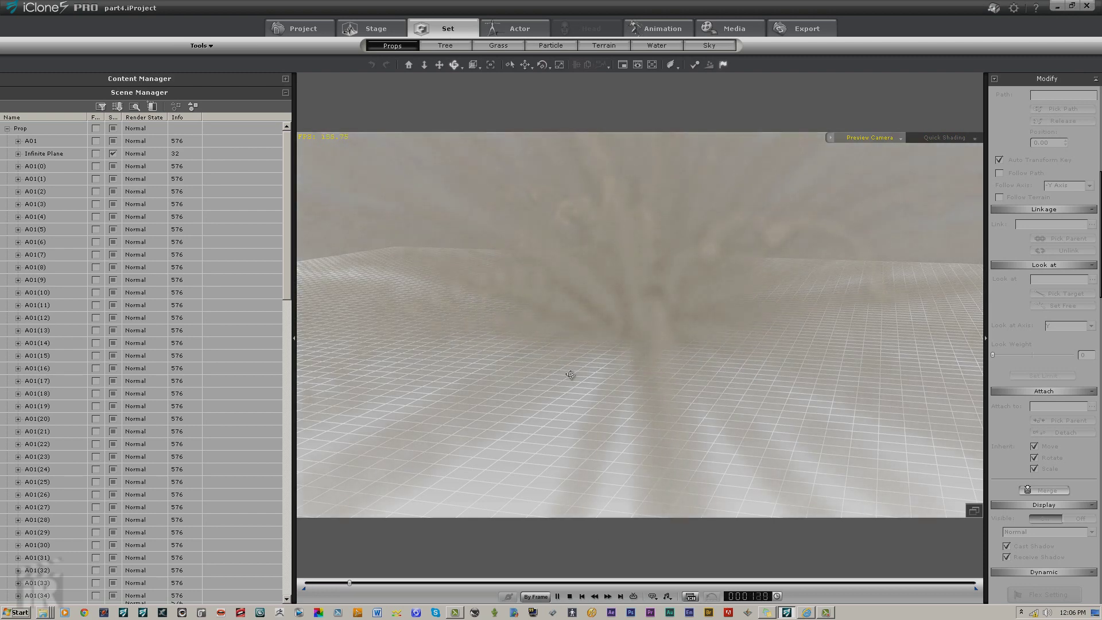
Step: Select copies A01(0) through A01(98) in Scene Manager and delete them
left_click(570, 597)
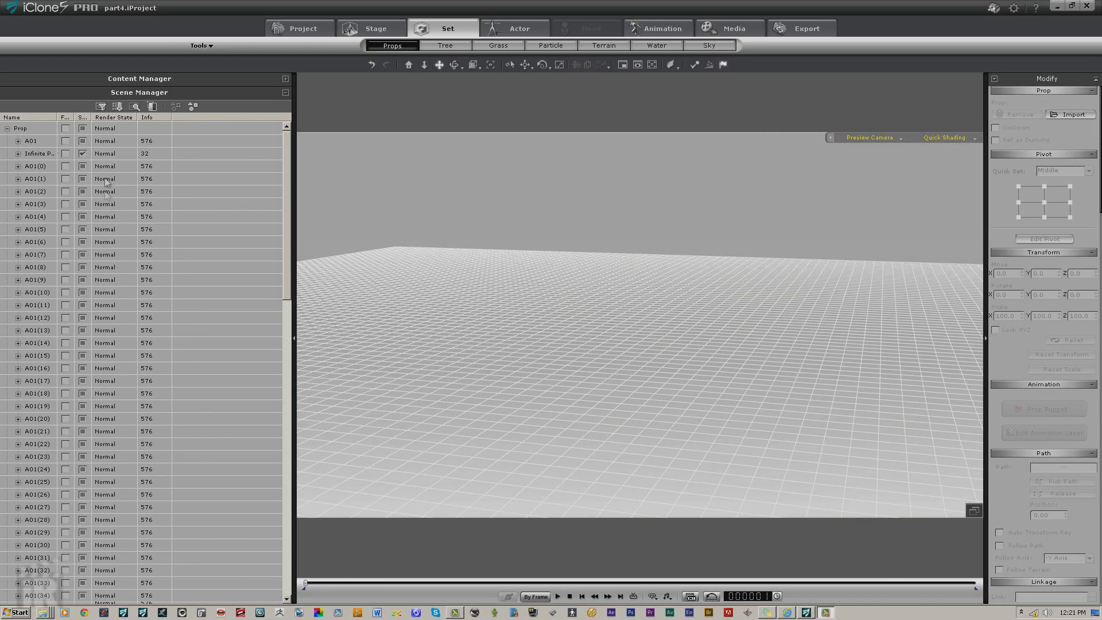
left_click(34, 166)
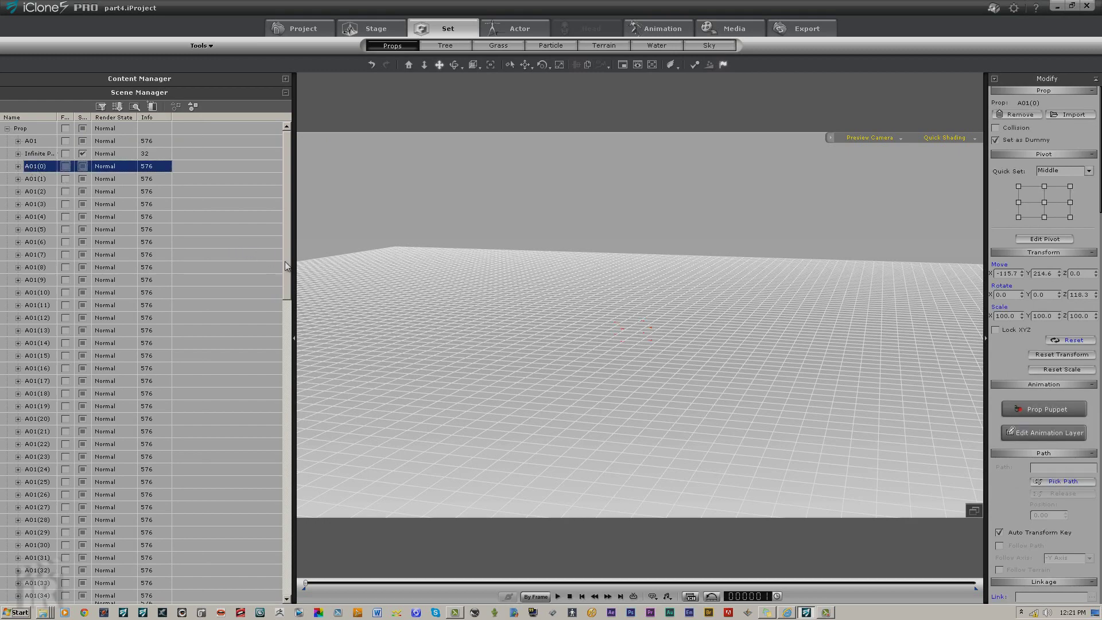
left_click_drag(285, 261, 286, 575)
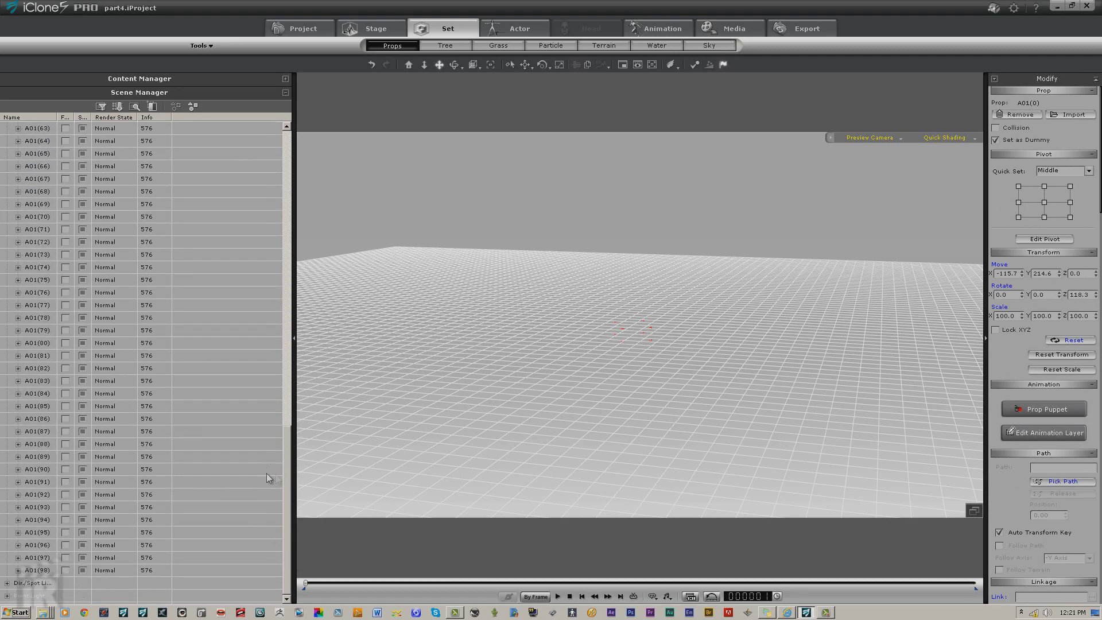
left_click(38, 570)
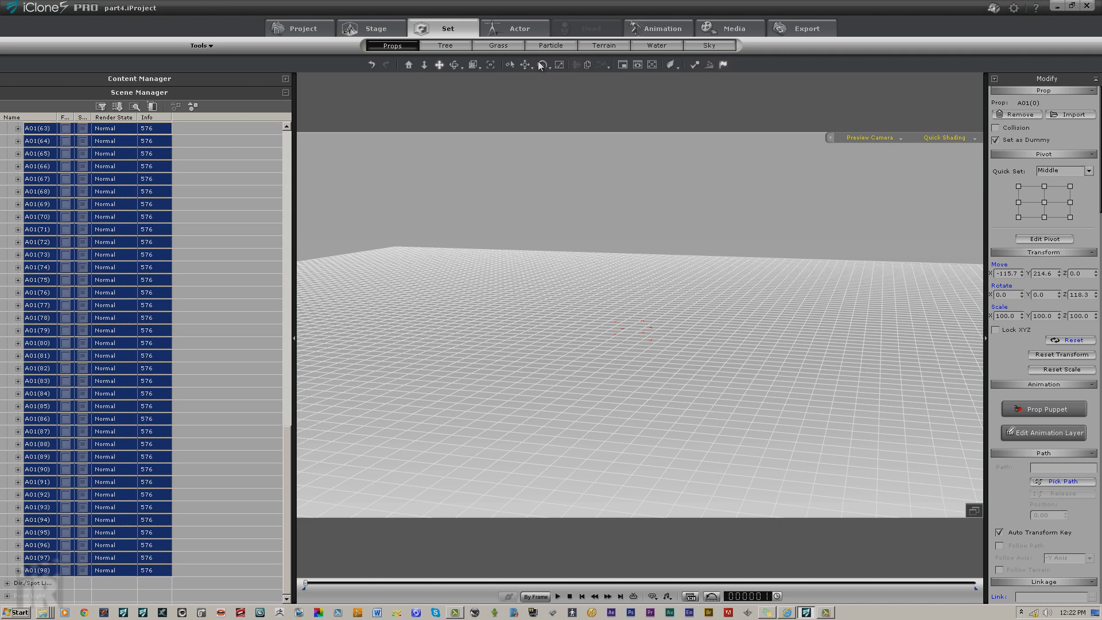
key("Delete")
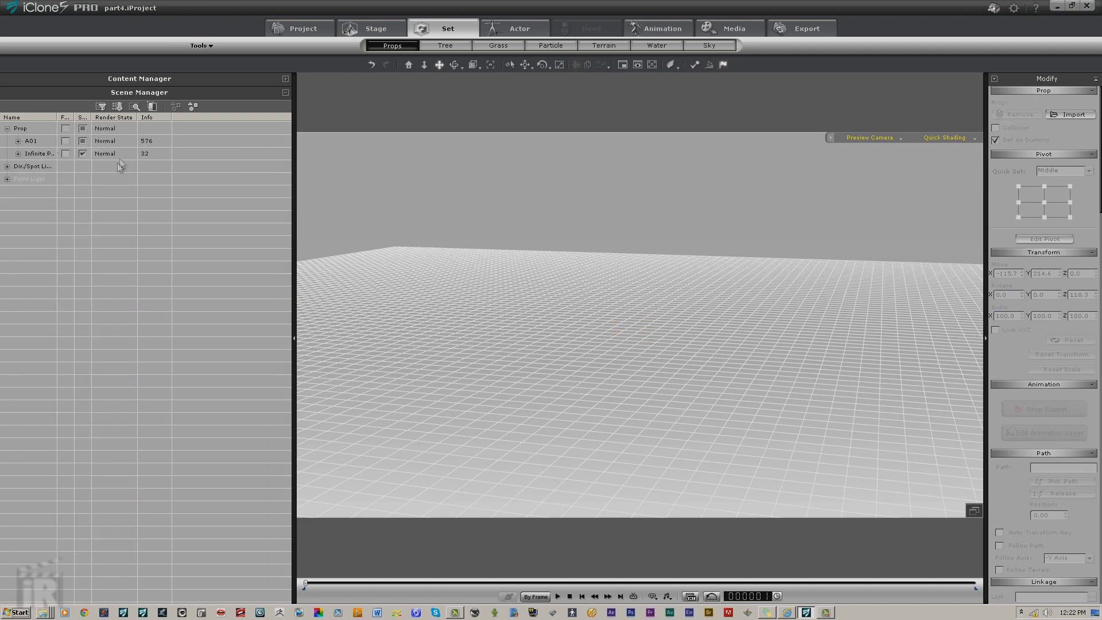
Step: Expand A01, A08 and A02 in Scene Manager and scrub the timeline to frame 300
left_click(17, 141)
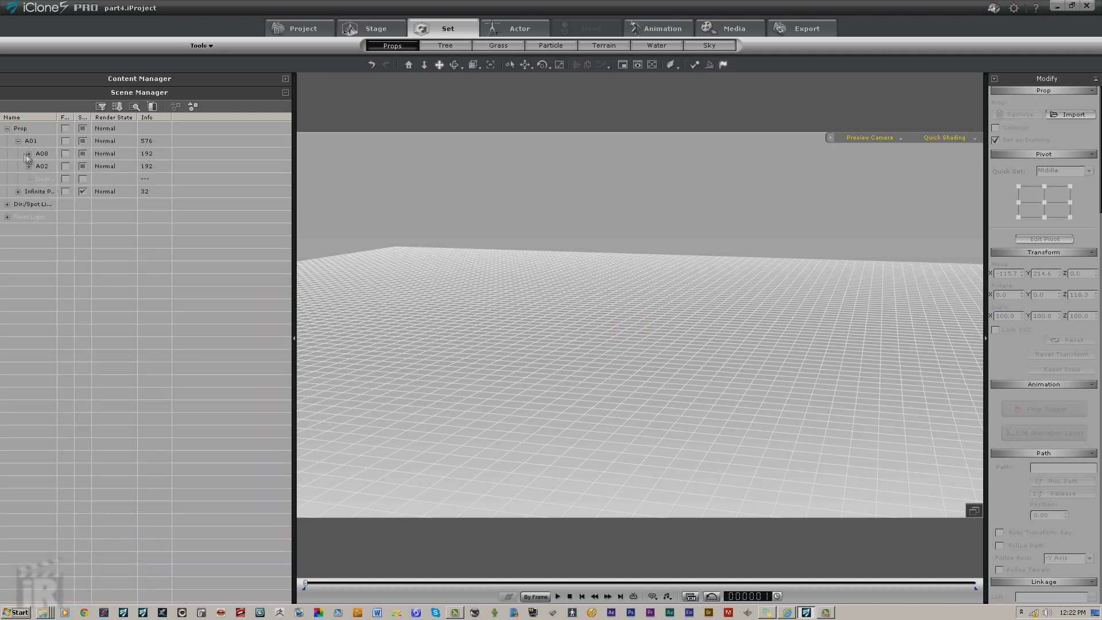
left_click(28, 154)
left_click(28, 179)
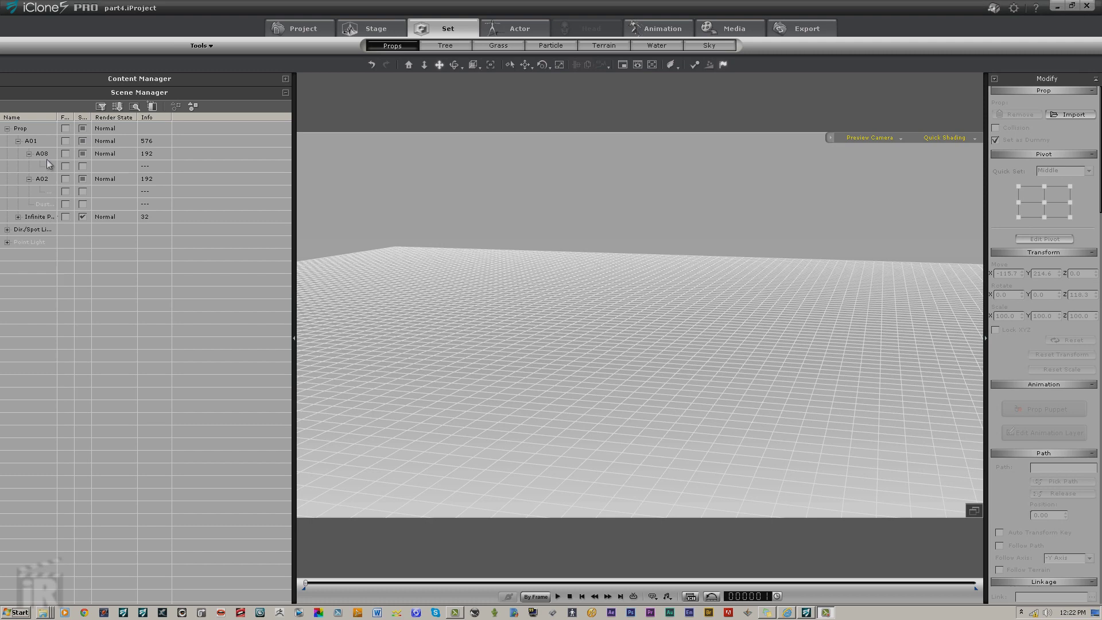
left_click_drag(57, 121, 74, 120)
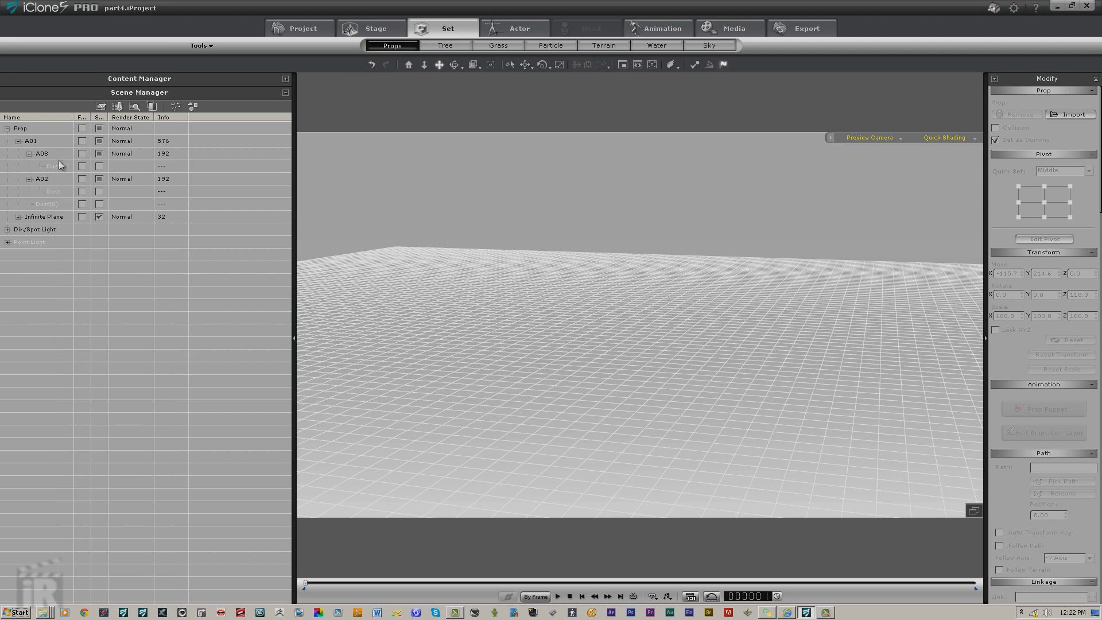
left_click(58, 166)
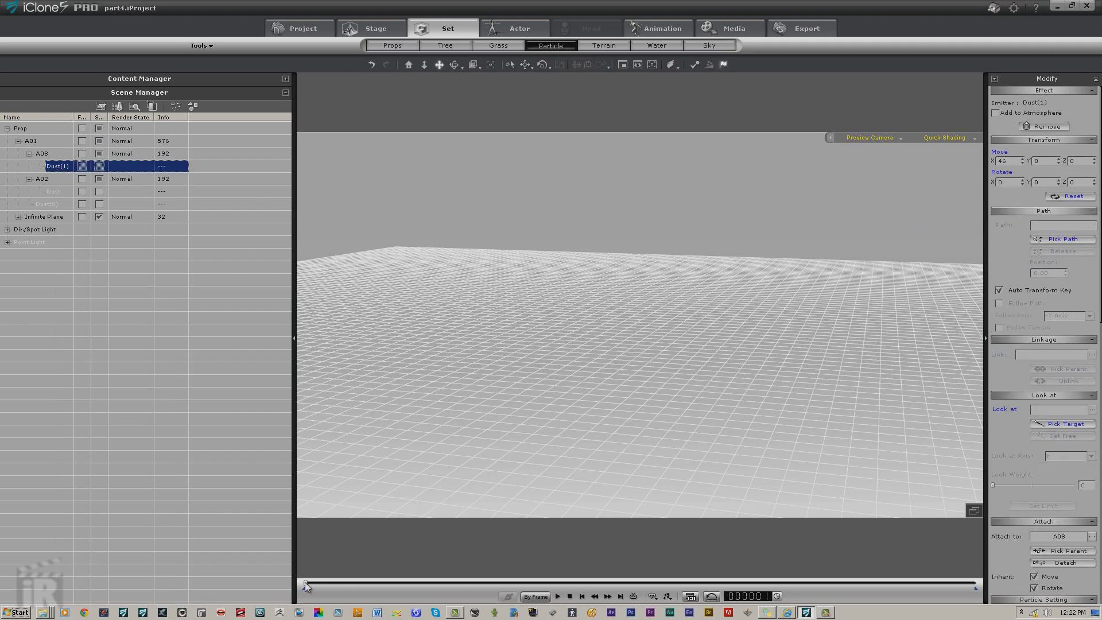
left_click_drag(307, 586, 322, 589)
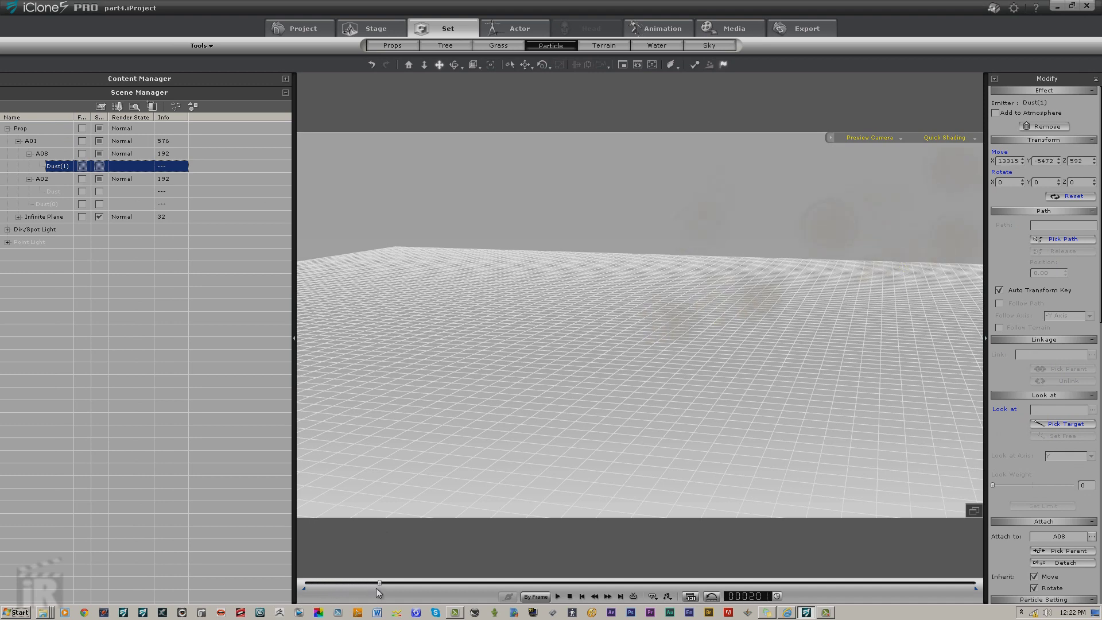
left_click_drag(378, 592, 395, 584)
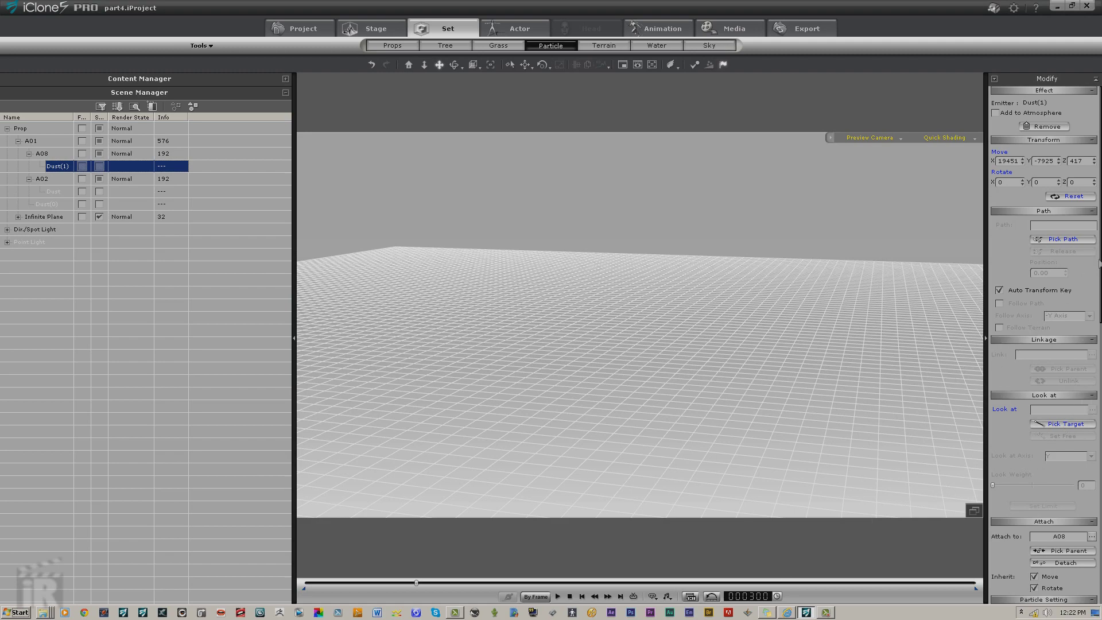
left_click_drag(1100, 254, 1099, 487)
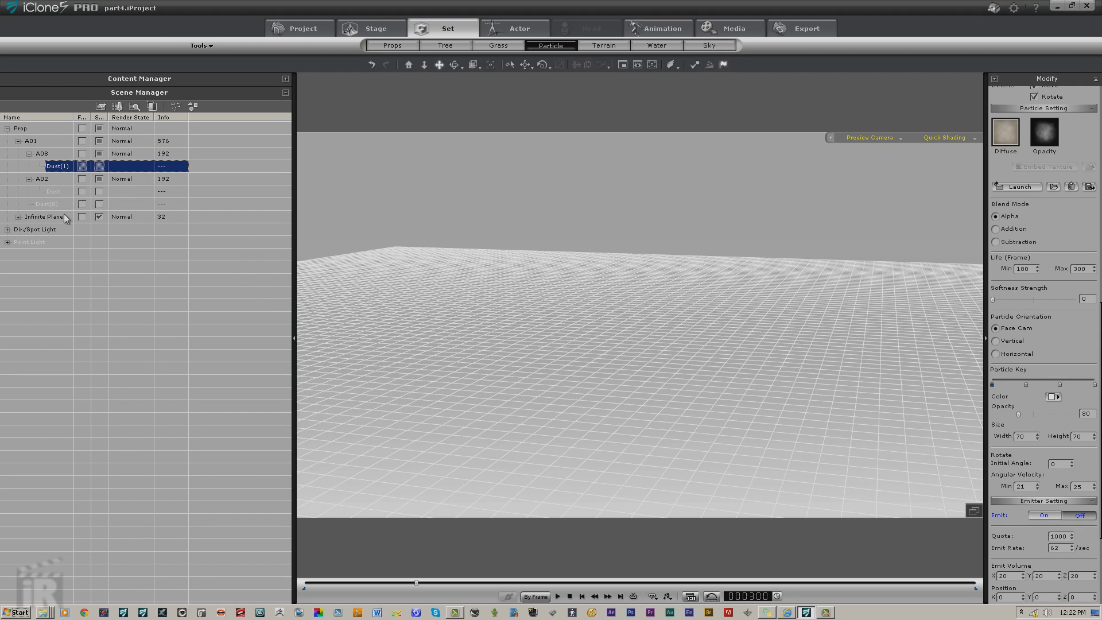
Step: Set Emit to Off for the Dust and Dust(0) emitters under A02
left_click(54, 191)
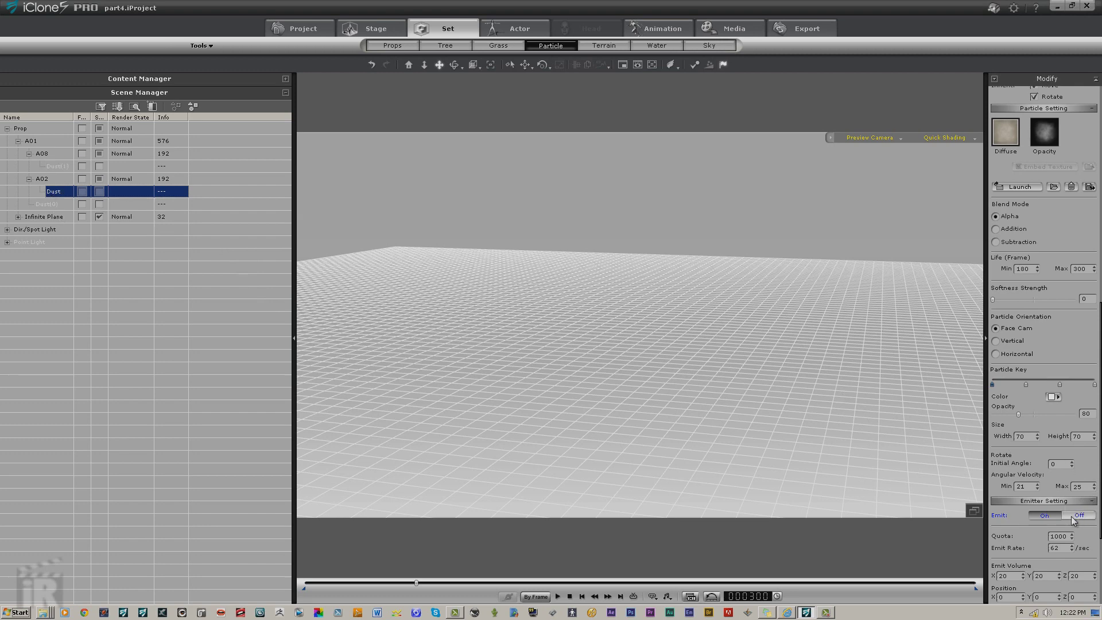
left_click(1071, 516)
left_click(57, 205)
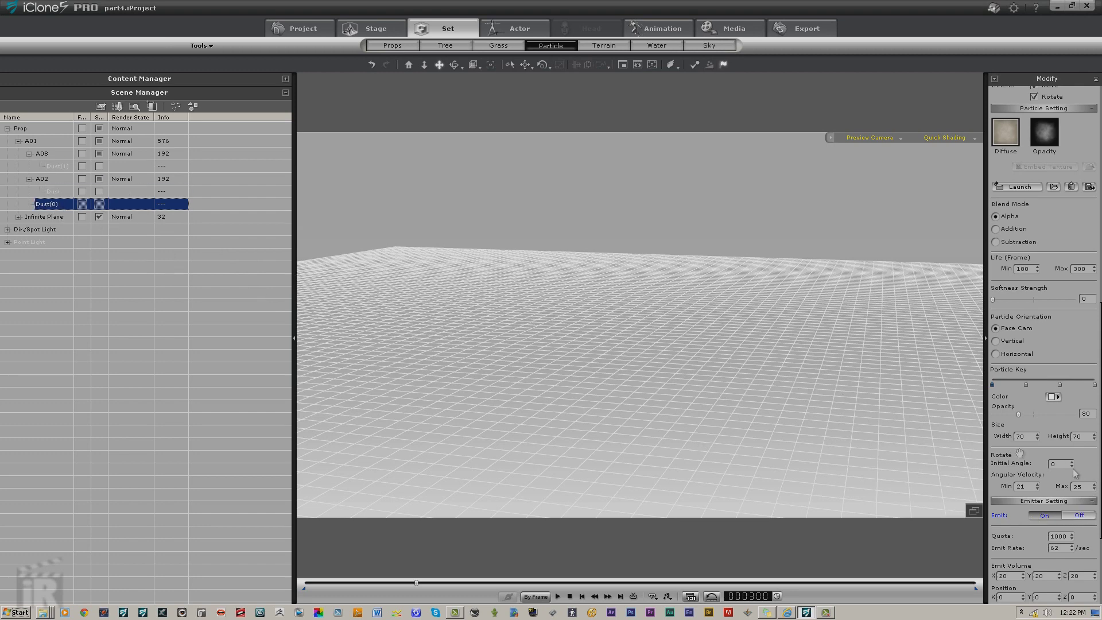
left_click(1093, 516)
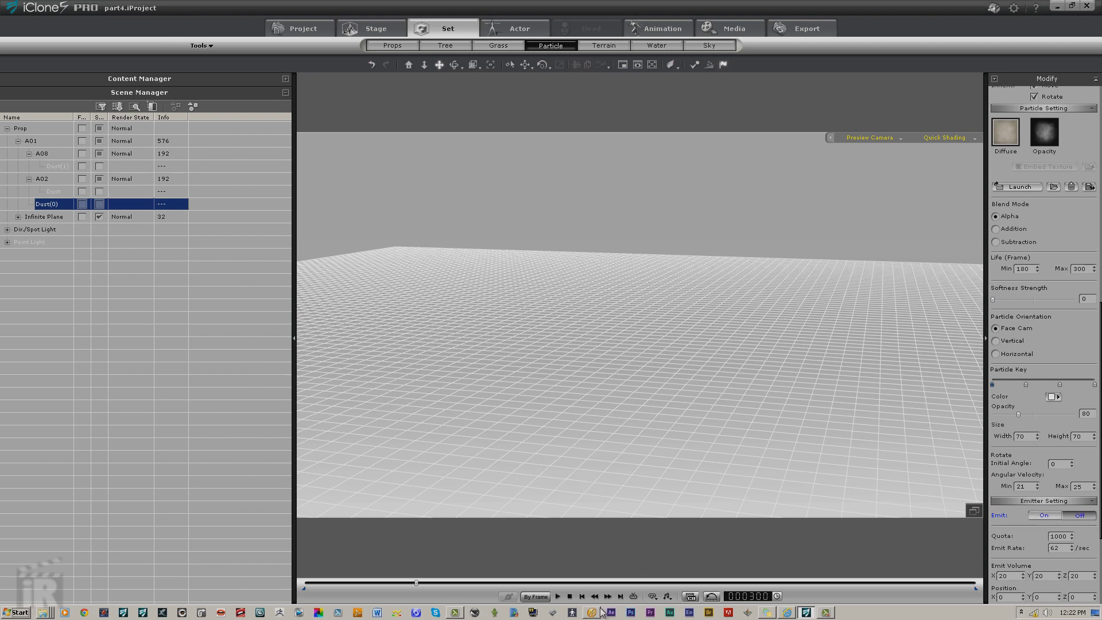
left_click(582, 598)
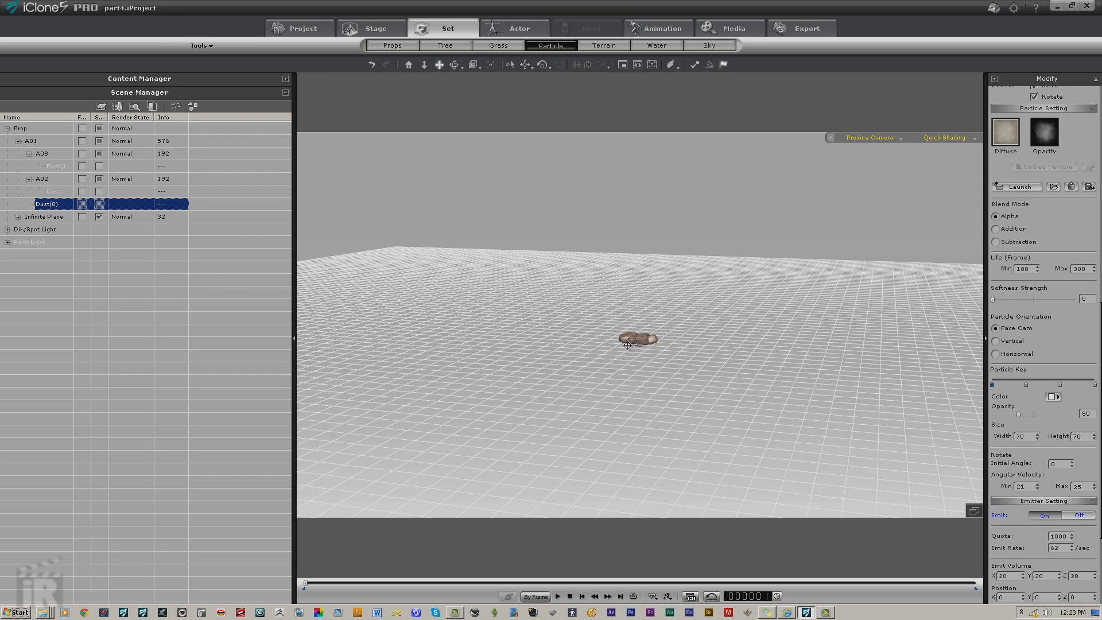
Step: Multi-duplicate A01 99 times with Move X 170, Y 175 and Rotate Z 46
left_click(29, 145)
left_click(18, 141)
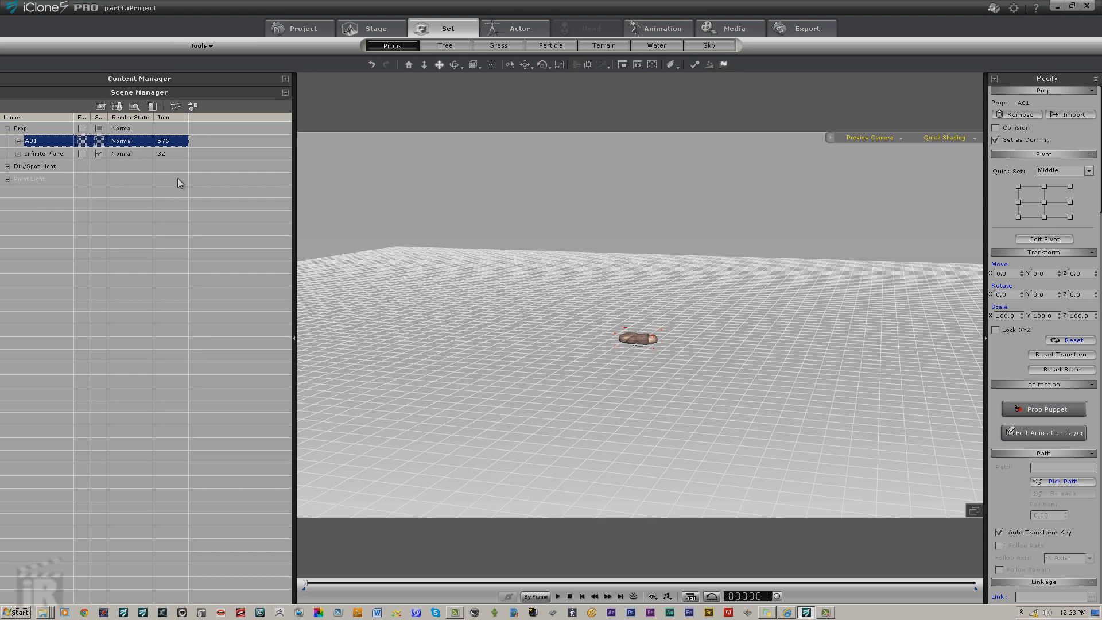
key("ctrl+shift+d")
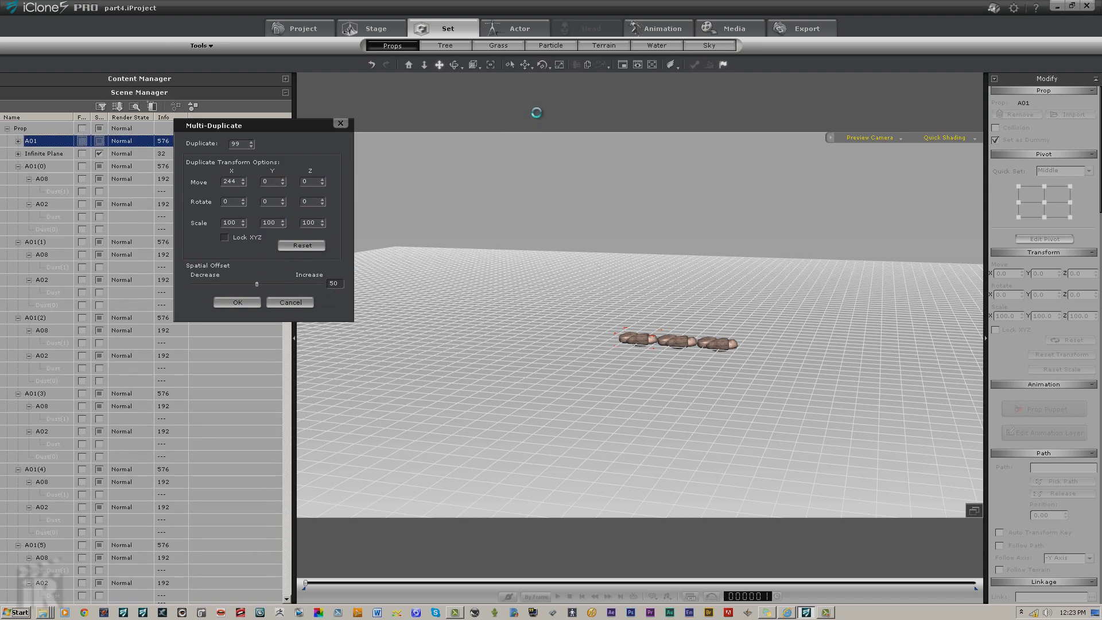
left_click(542, 65)
left_click_drag(694, 362, 714, 358)
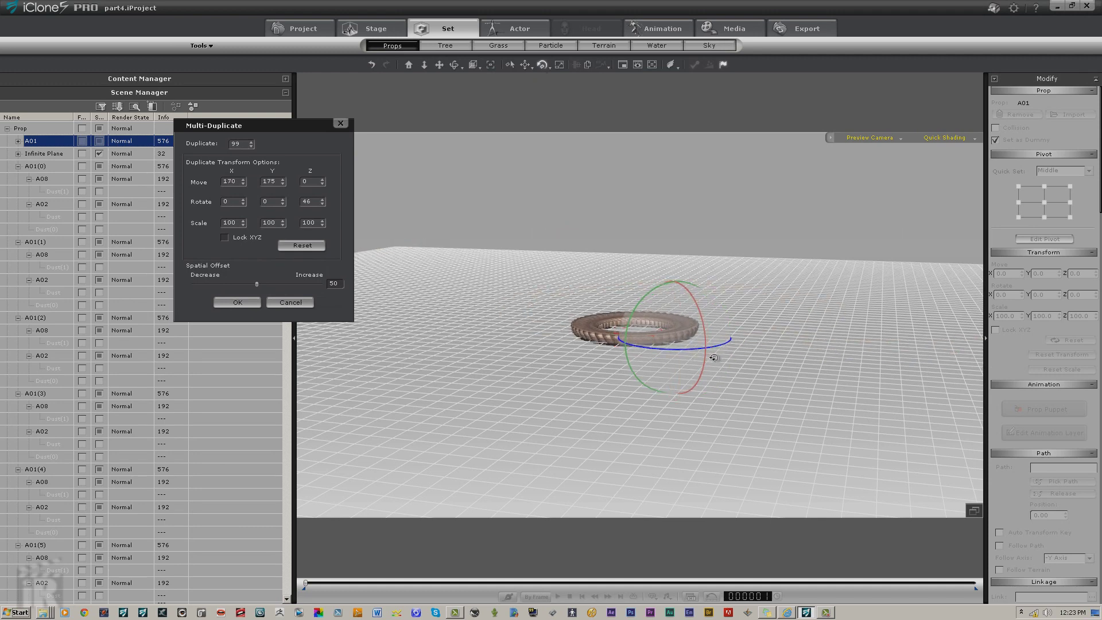
left_click(243, 302)
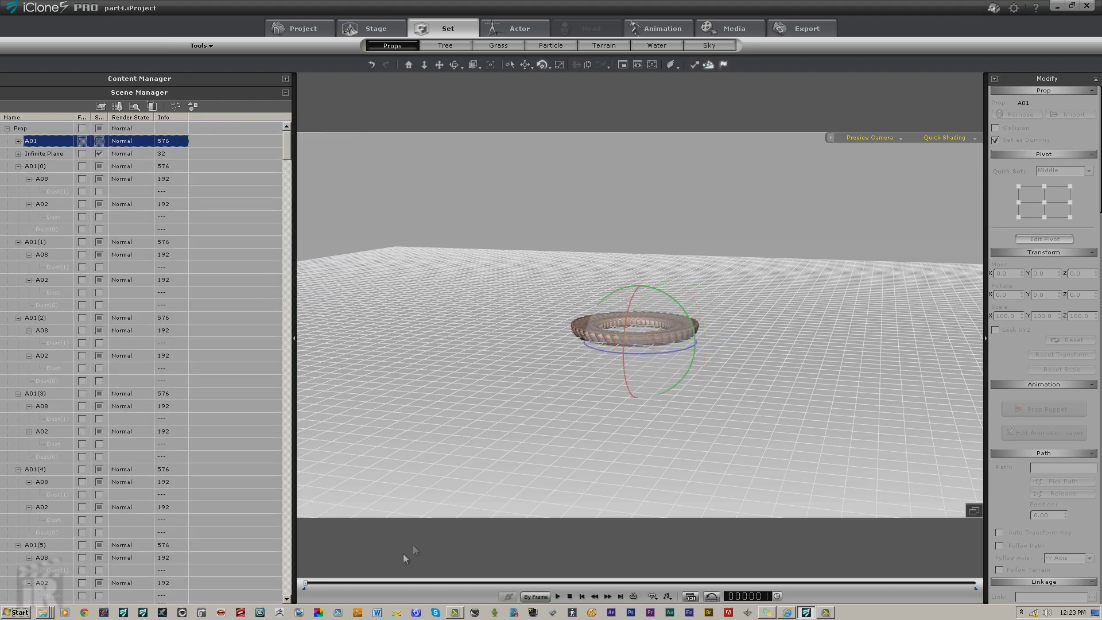
left_click(557, 597)
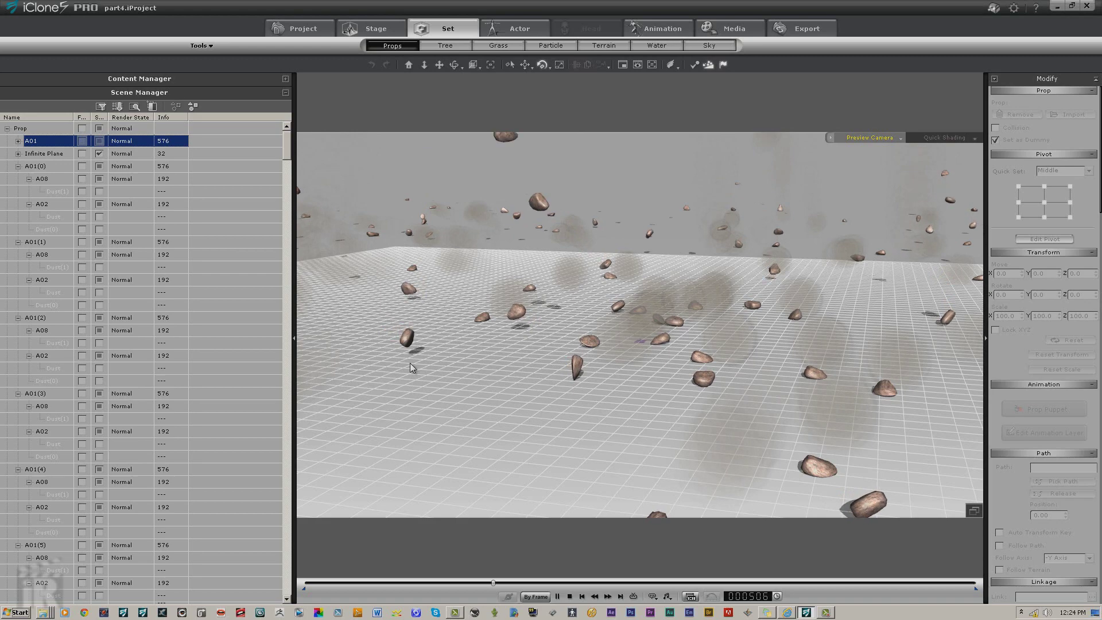
left_click(568, 596)
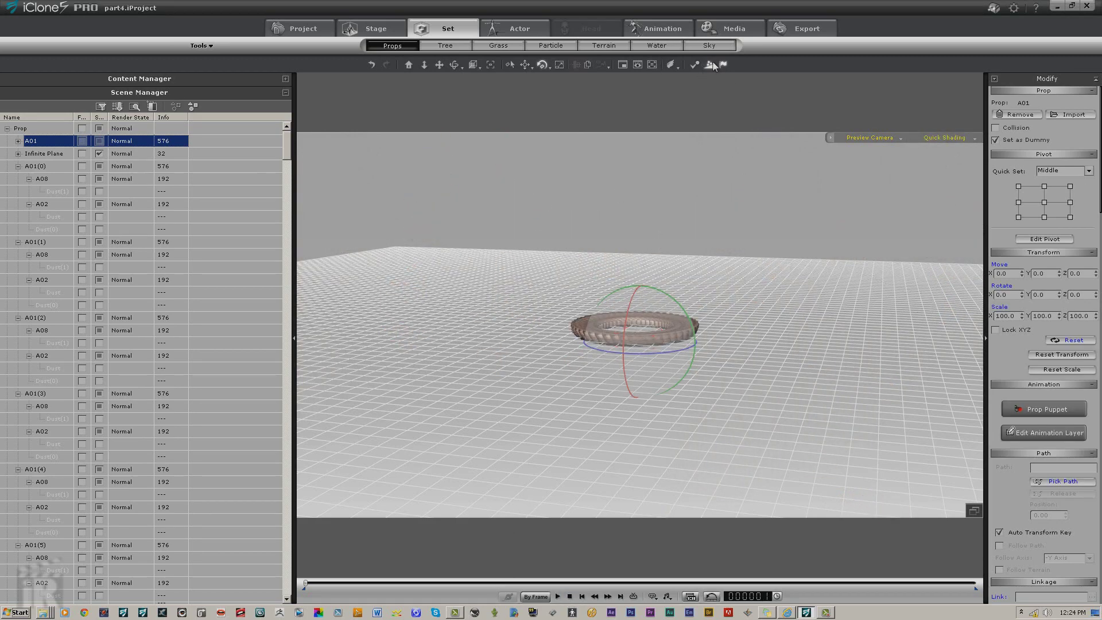
Step: Play the ring explosion twice, stopping and rewinding after each run
left_click(557, 597)
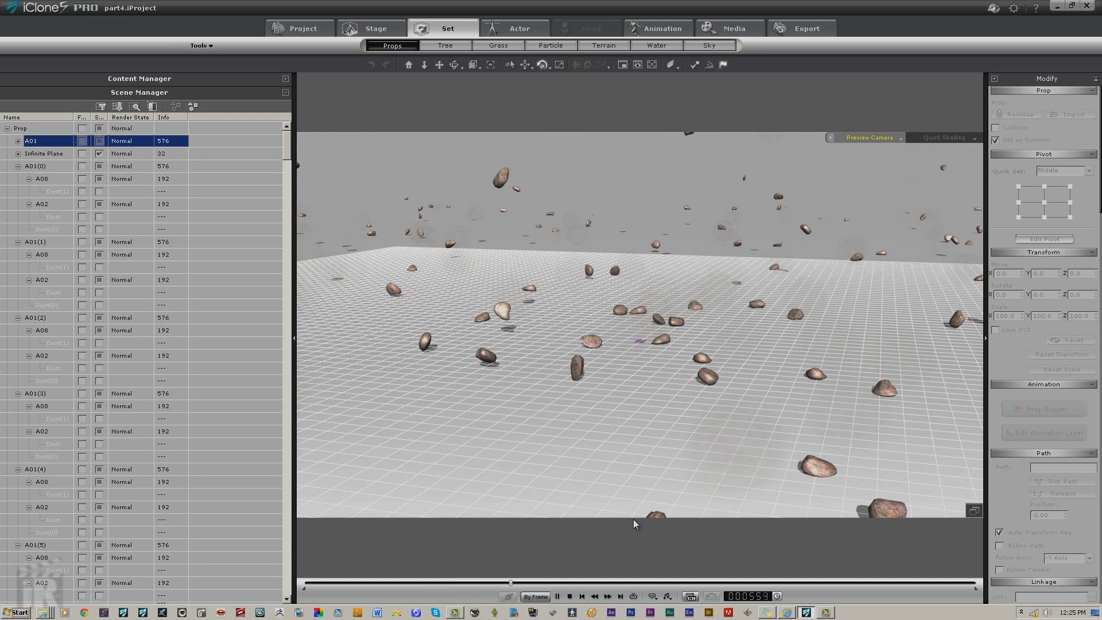
left_click(570, 597)
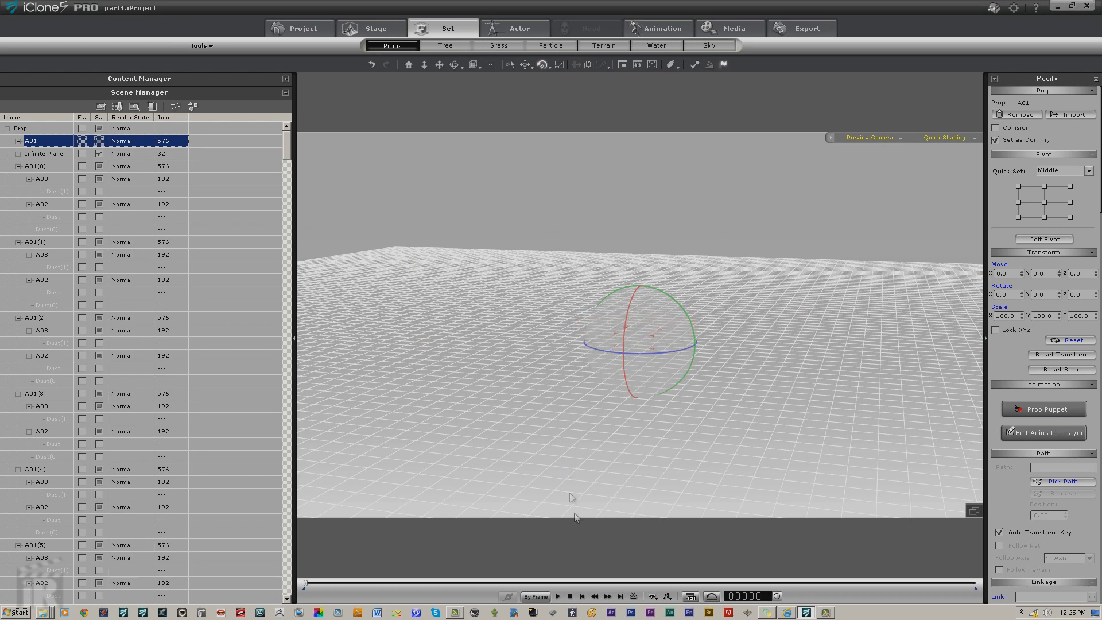
left_click(558, 597)
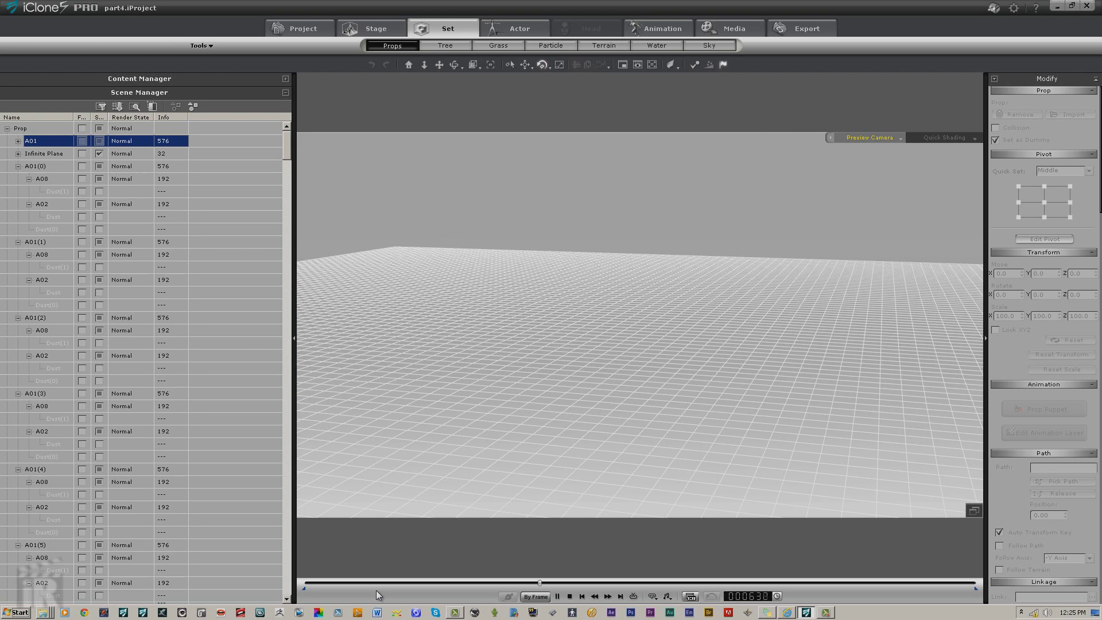
left_click(570, 597)
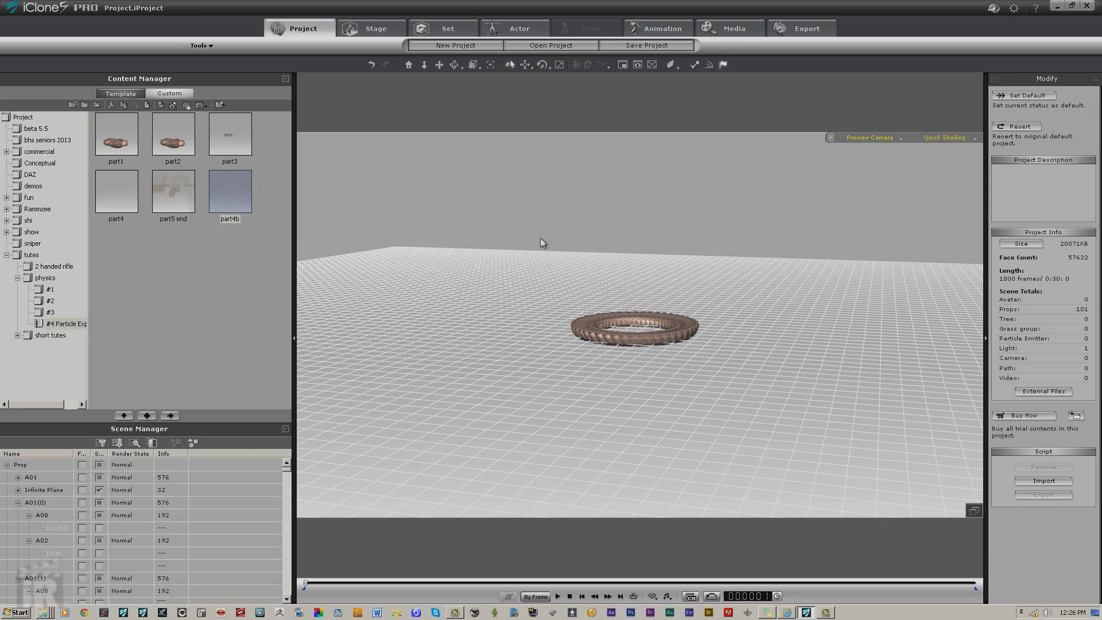
Step: Marquee-select the ring of rock groups and raise it along Z to about 1351.8
left_click(43, 489)
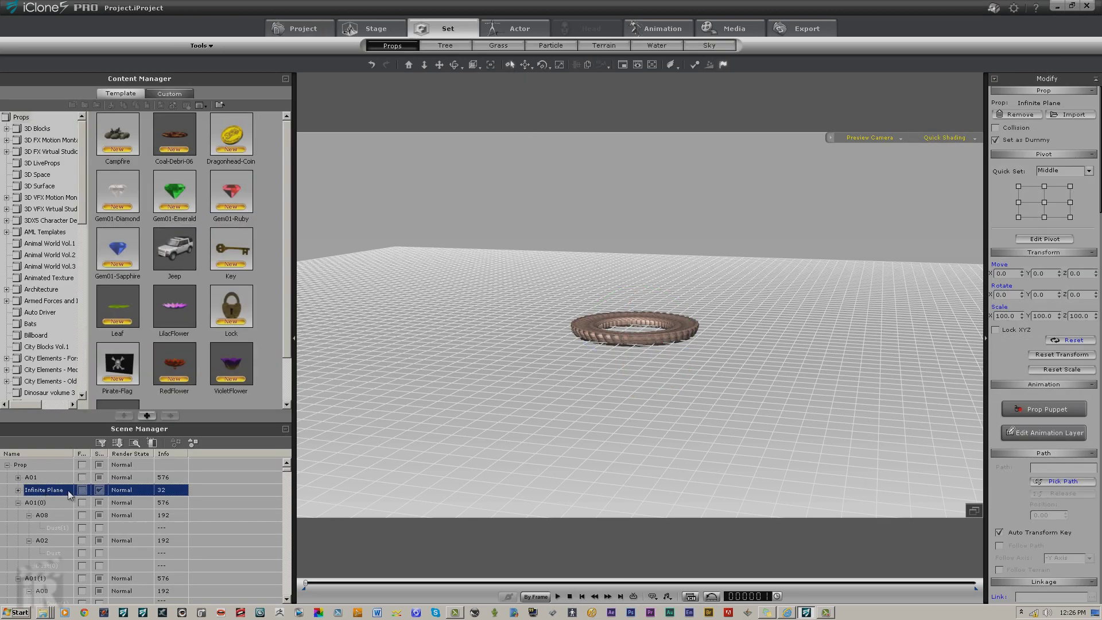
left_click(497, 385)
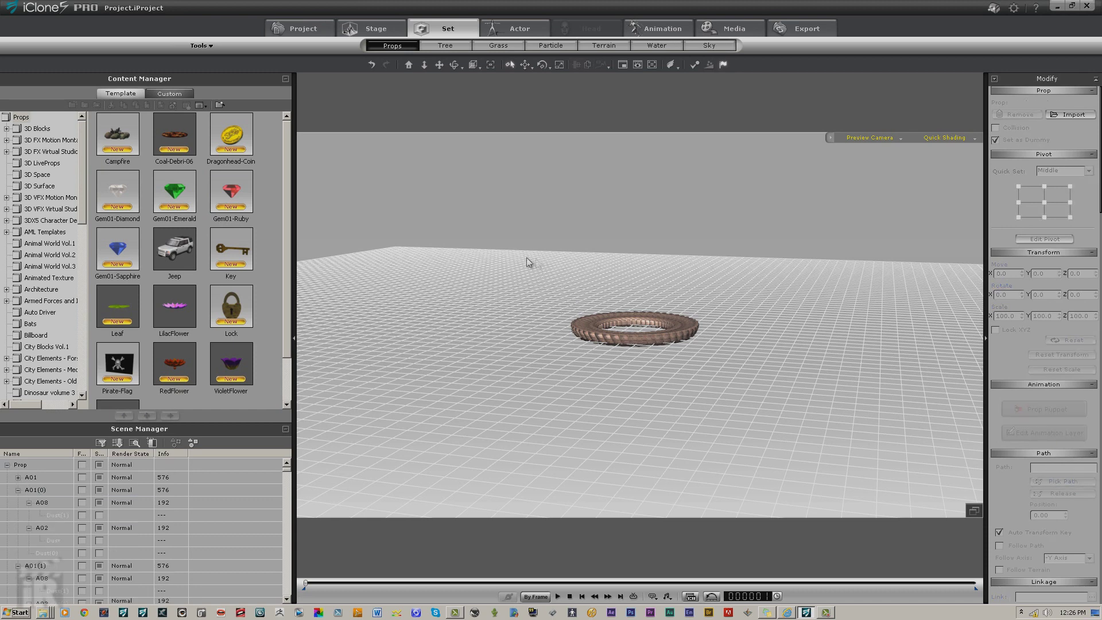
left_click_drag(515, 245, 775, 419)
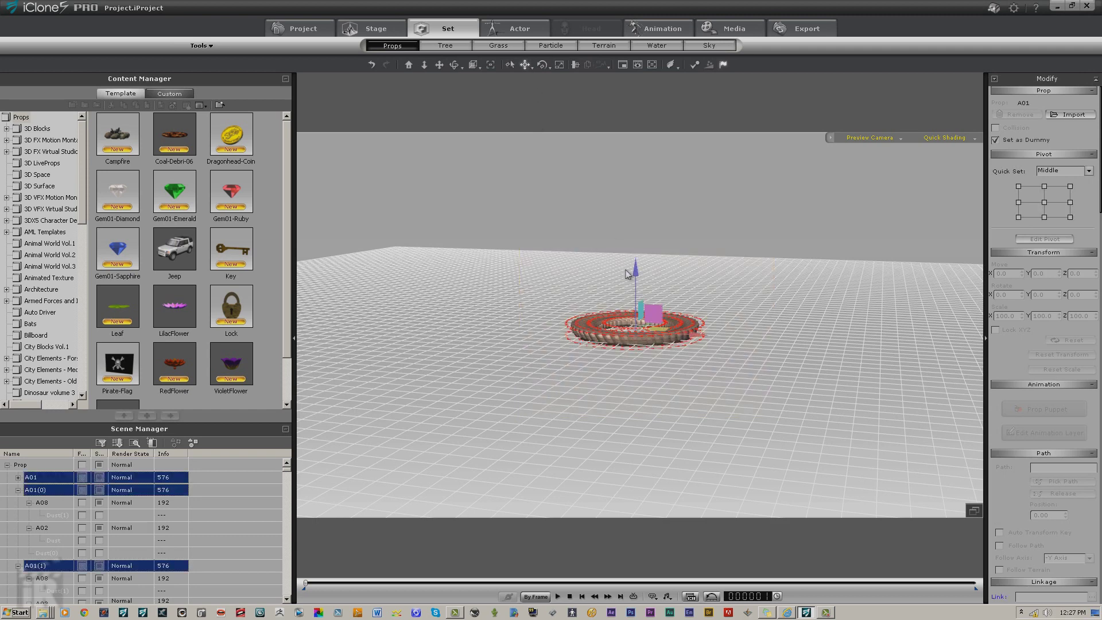
left_click_drag(635, 273, 657, 100)
left_click(440, 65)
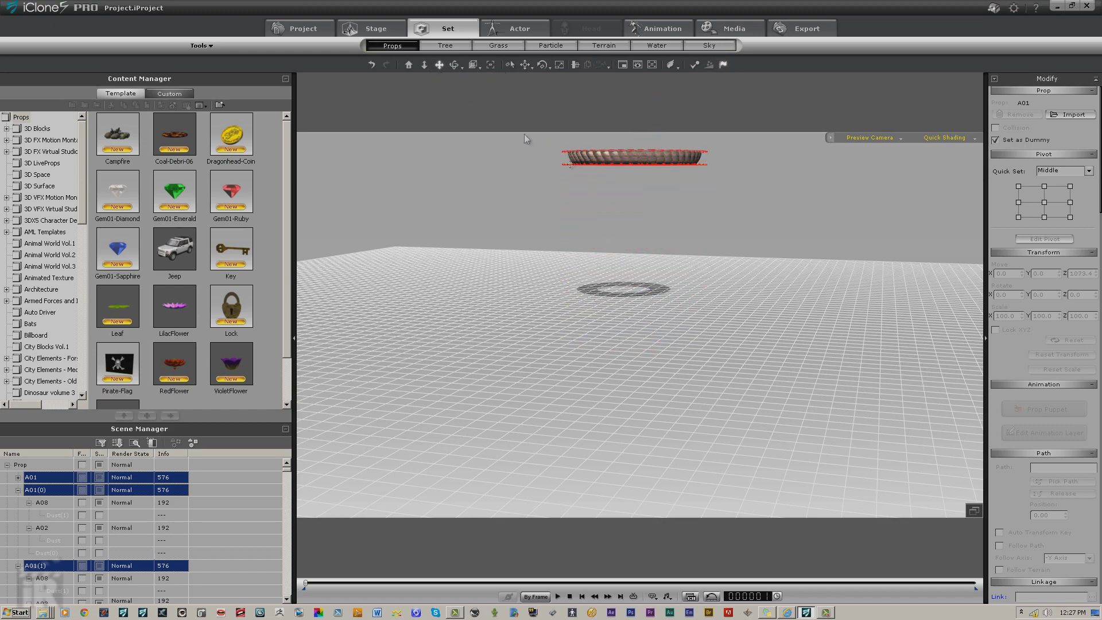
right_click_drag(645, 220, 630, 325)
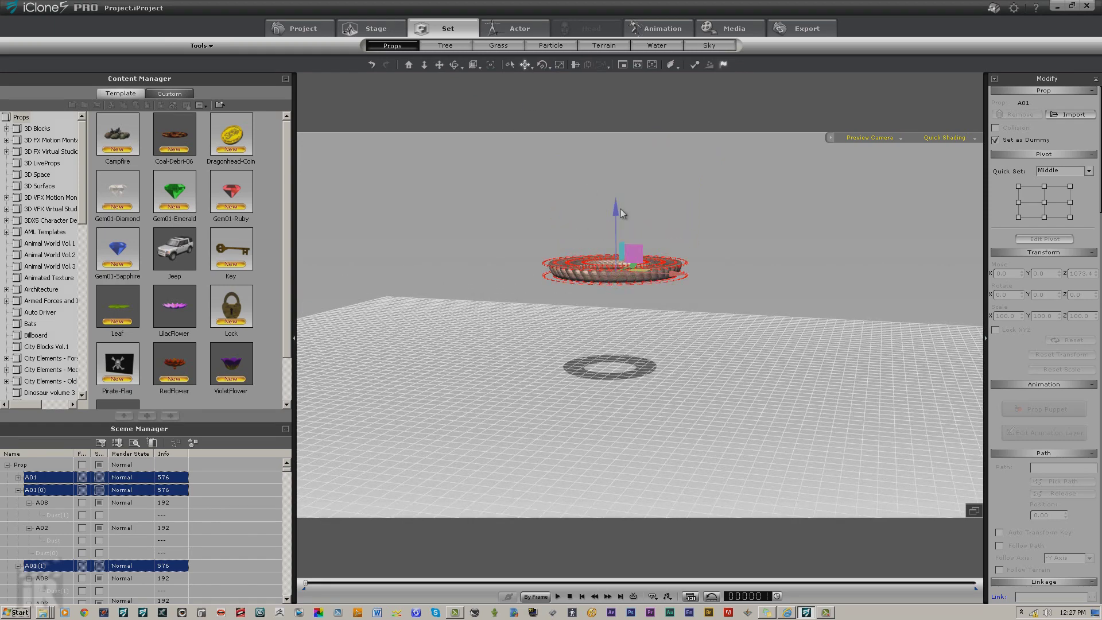
left_click_drag(616, 210, 629, 169)
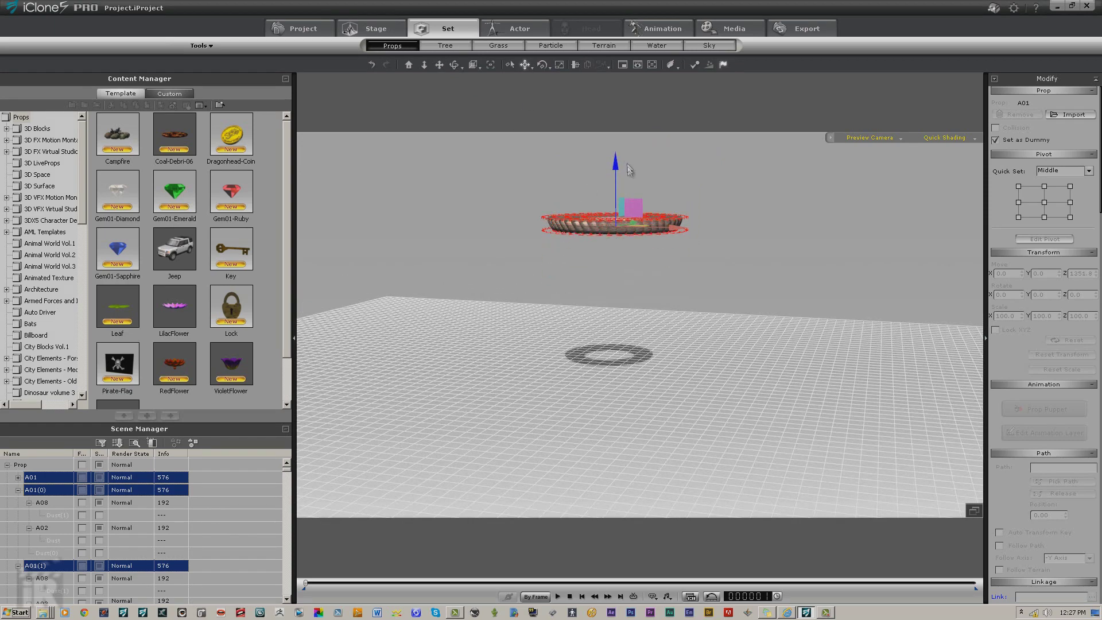
left_click(556, 597)
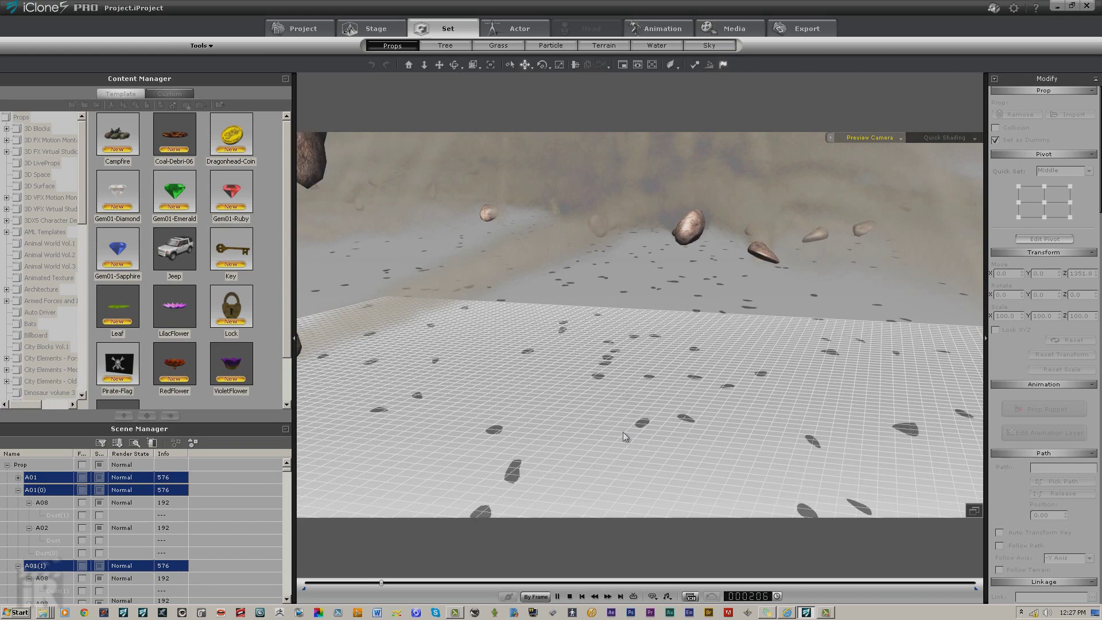
left_click(569, 597)
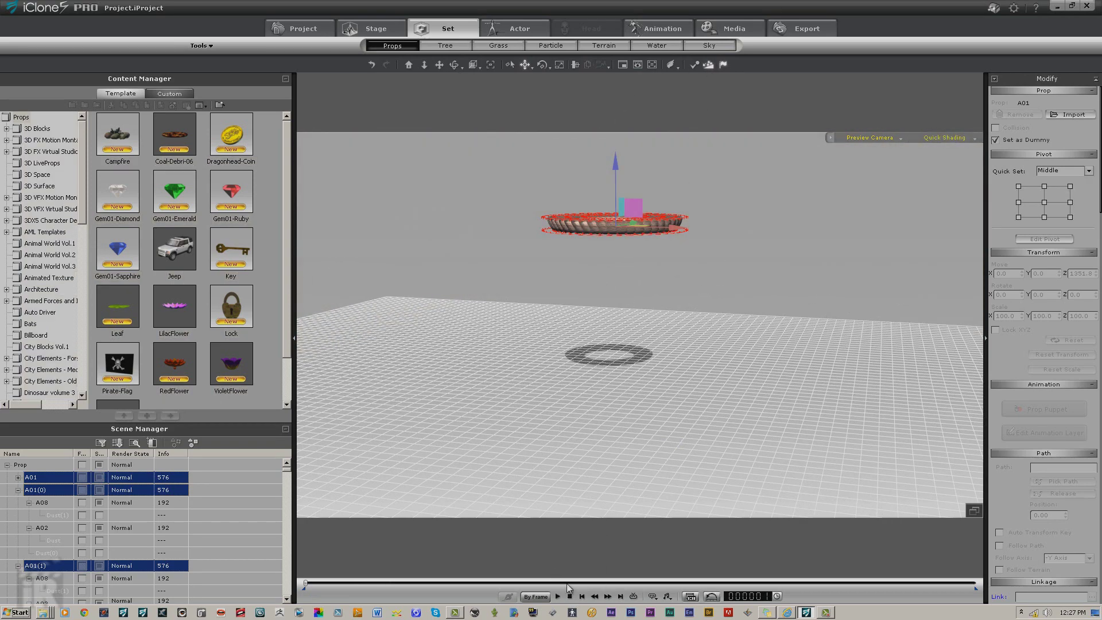
left_click(558, 597)
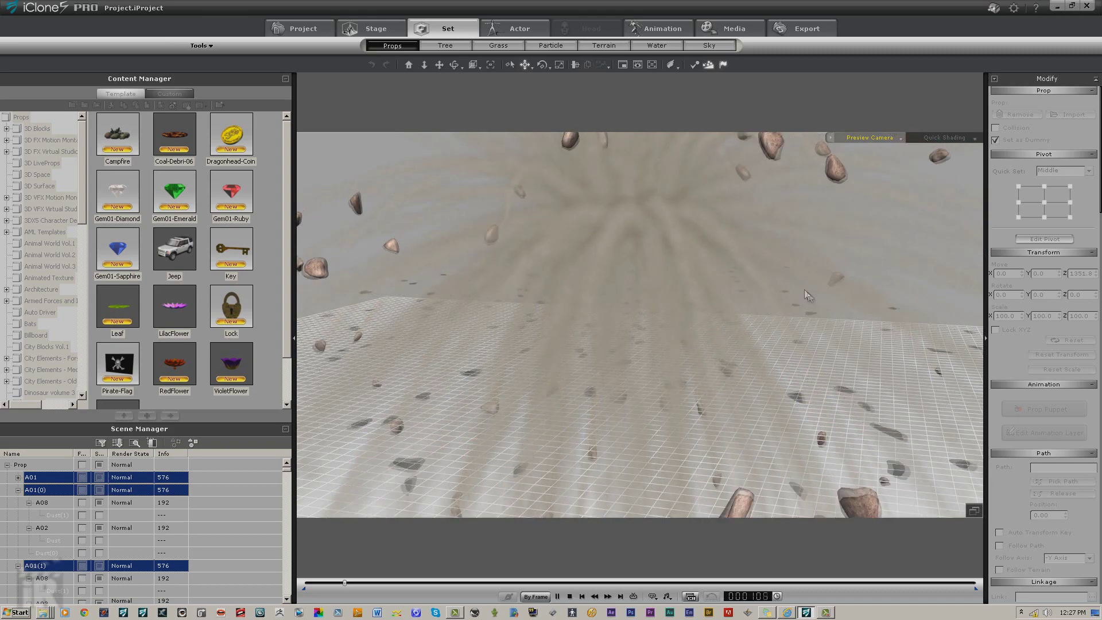
left_click(569, 597)
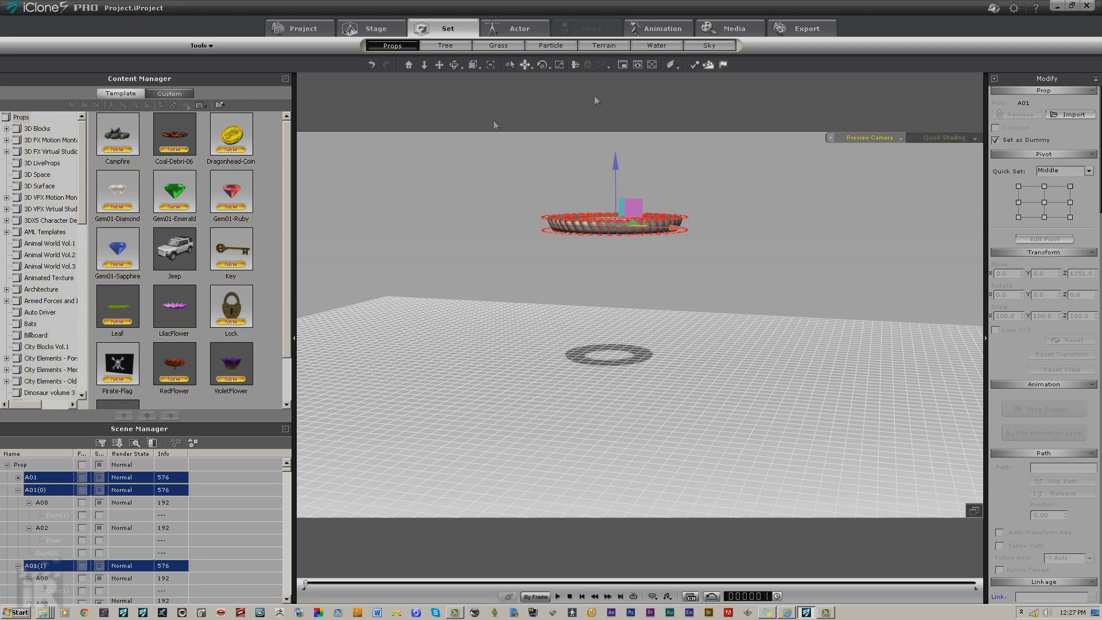
Step: Set World Physics gravity Z from 9.8 to 0.0 and test-play the simulation
left_click(695, 66)
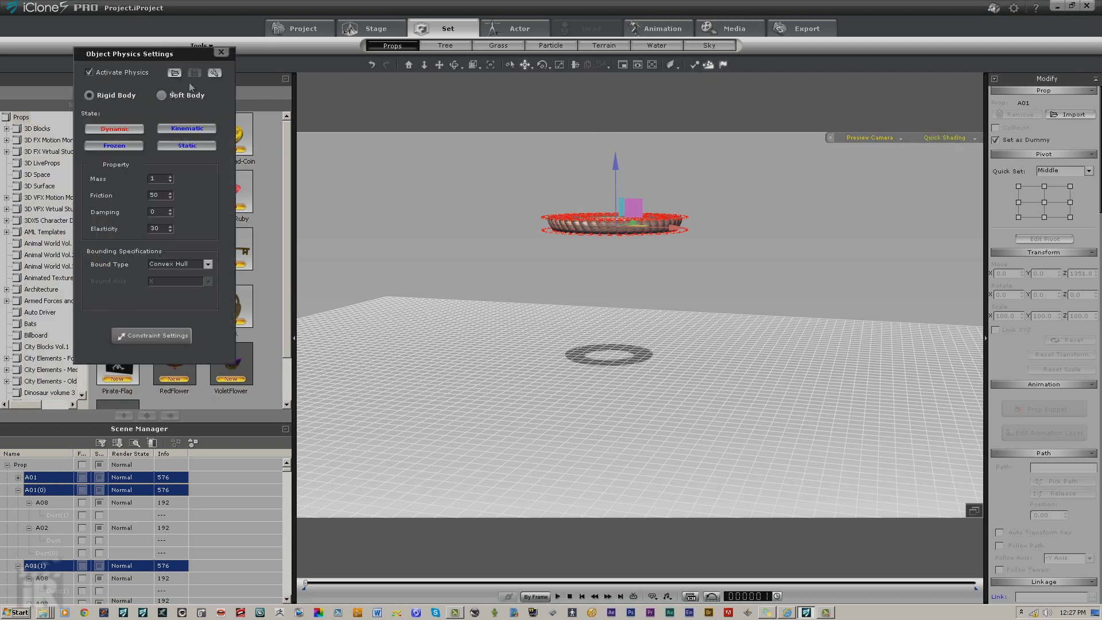
left_click(215, 73)
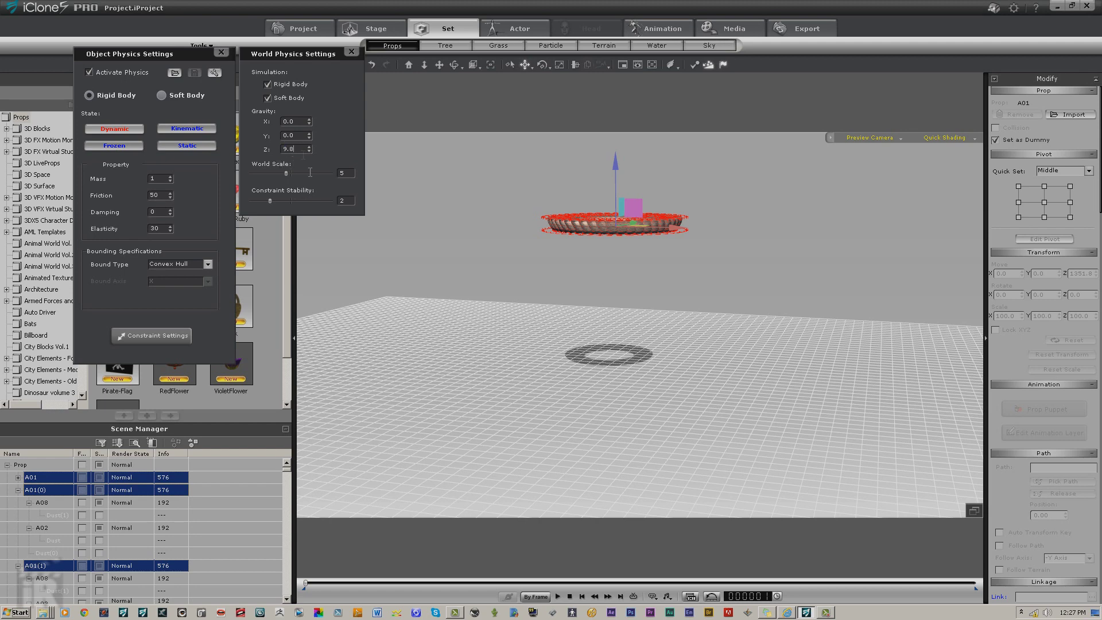
left_click(557, 597)
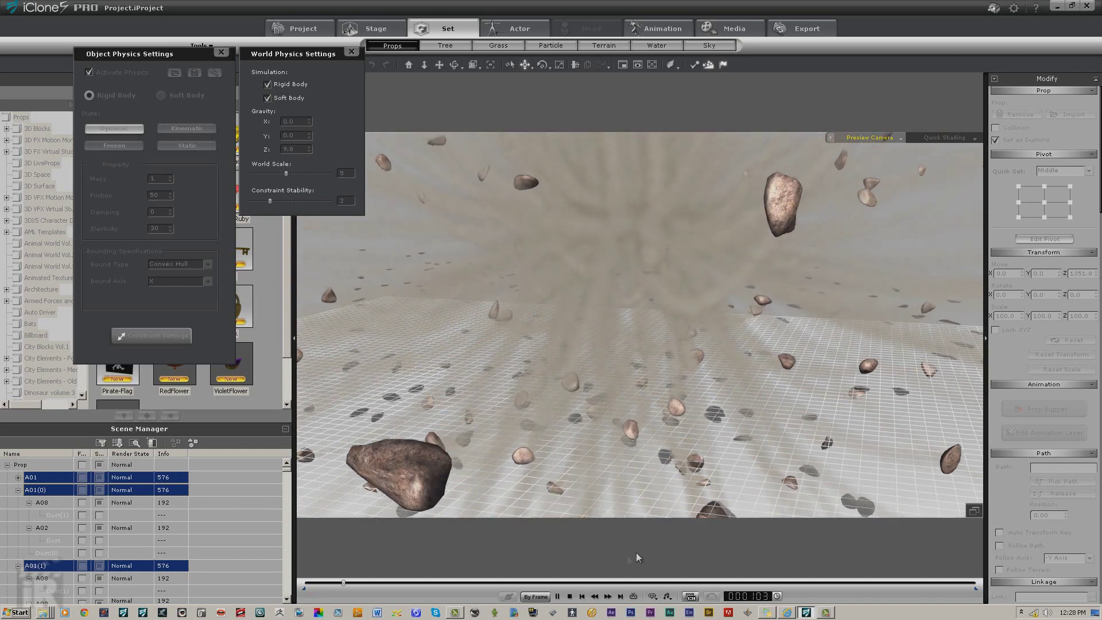
left_click(571, 597)
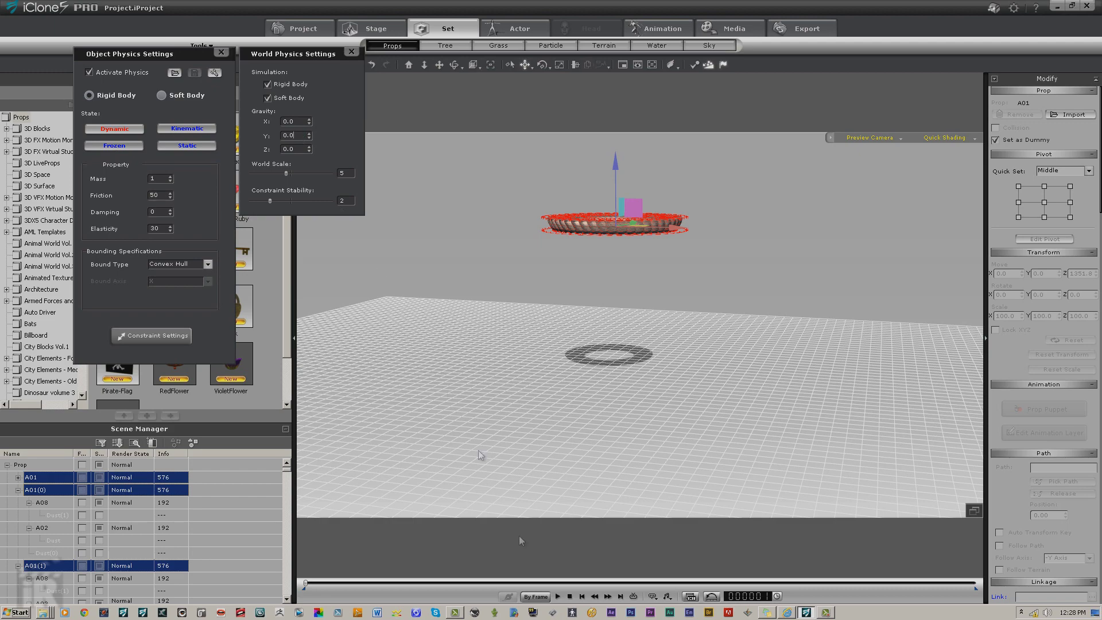
Step: Run the 0.0-gravity simulation so dust and rocks spread out from the floating ring
left_click(555, 597)
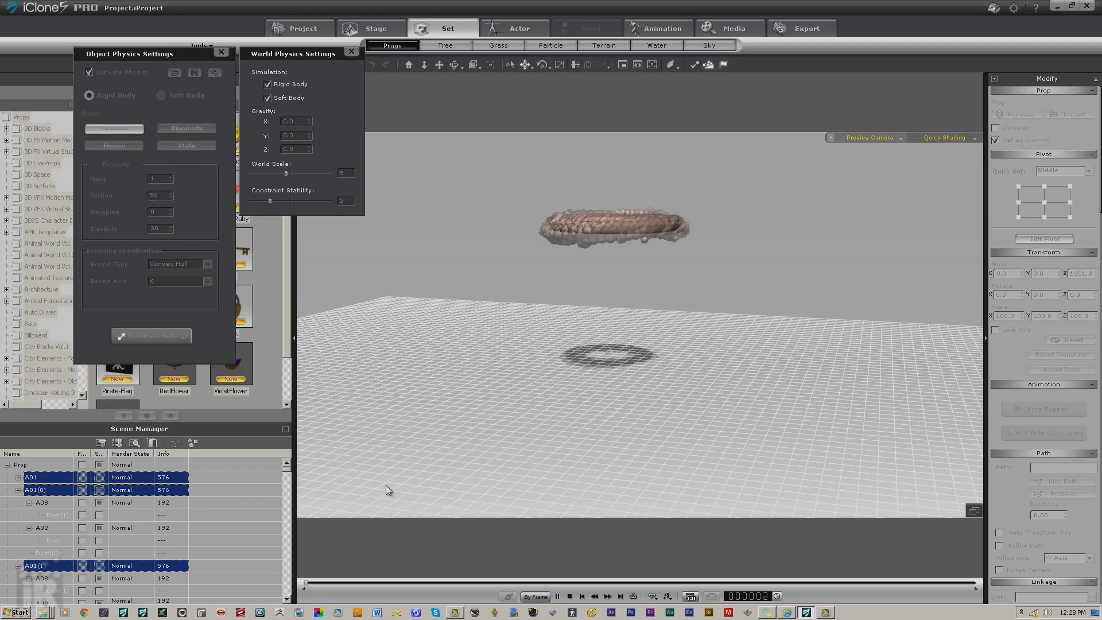